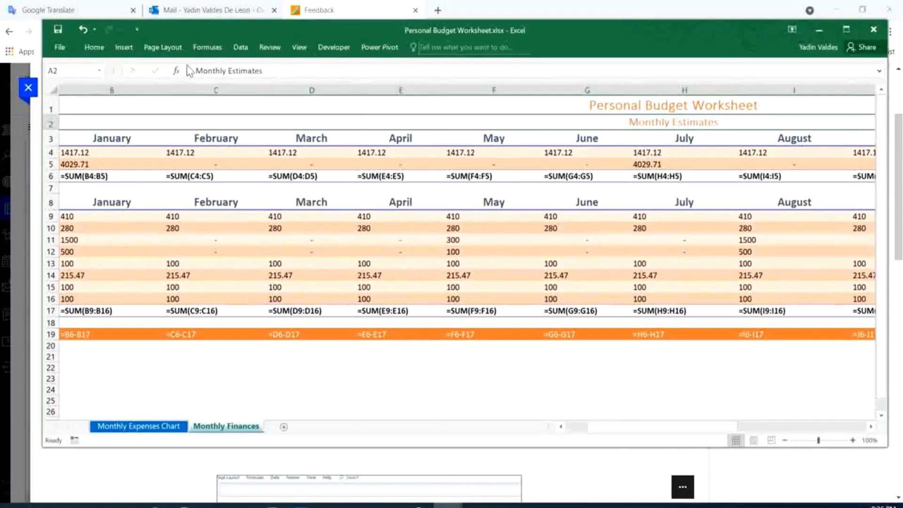
# Turn off Show Formulas on the Monthly Finances sheet and reposition the workbook window over the assignment page.
pyautogui.click(207, 48)
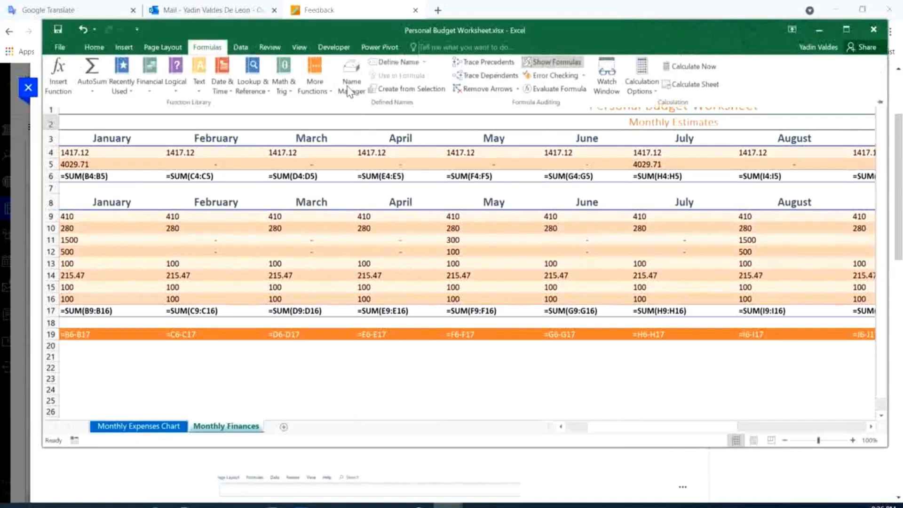
pyautogui.click(543, 64)
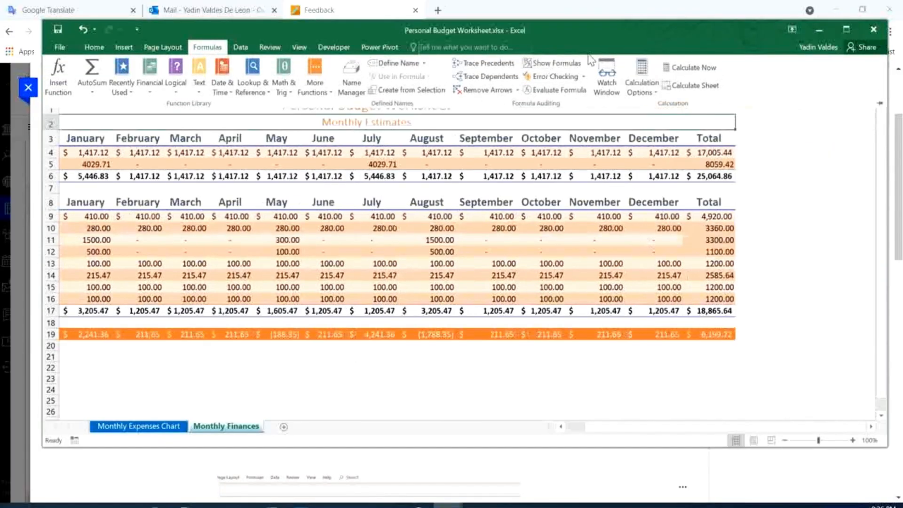
pyautogui.moveTo(574, 39); pyautogui.dragTo(552, 186)
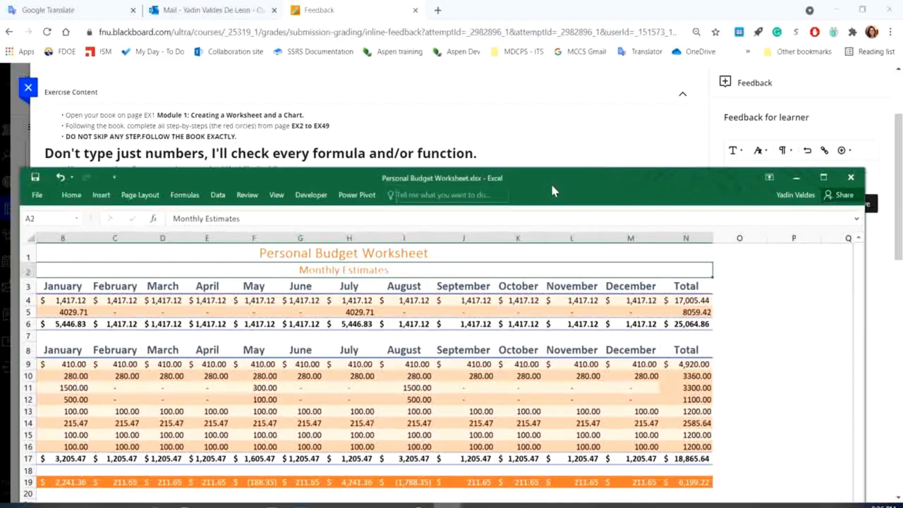
pyautogui.moveTo(551, 182); pyautogui.dragTo(576, 60)
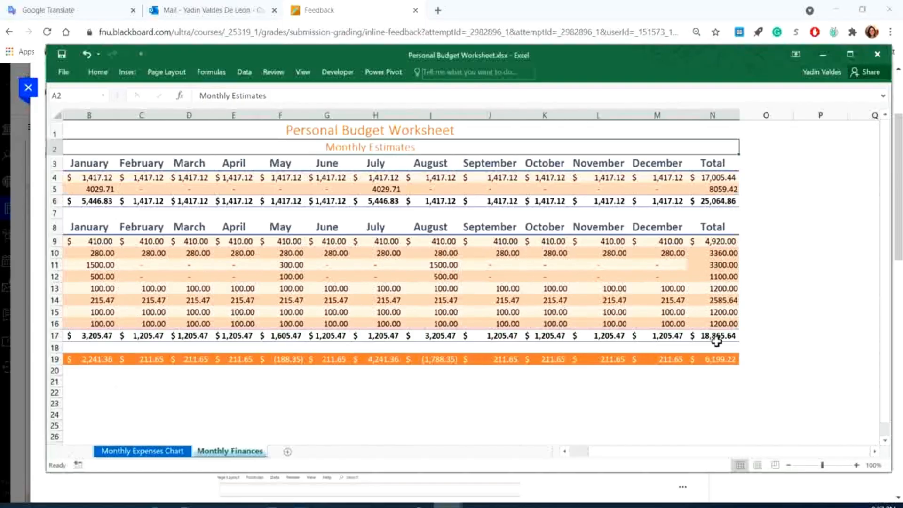
# Display the formulas on the Monthly Finances sheet for review and switch back to the calculated values.
pyautogui.click(213, 73)
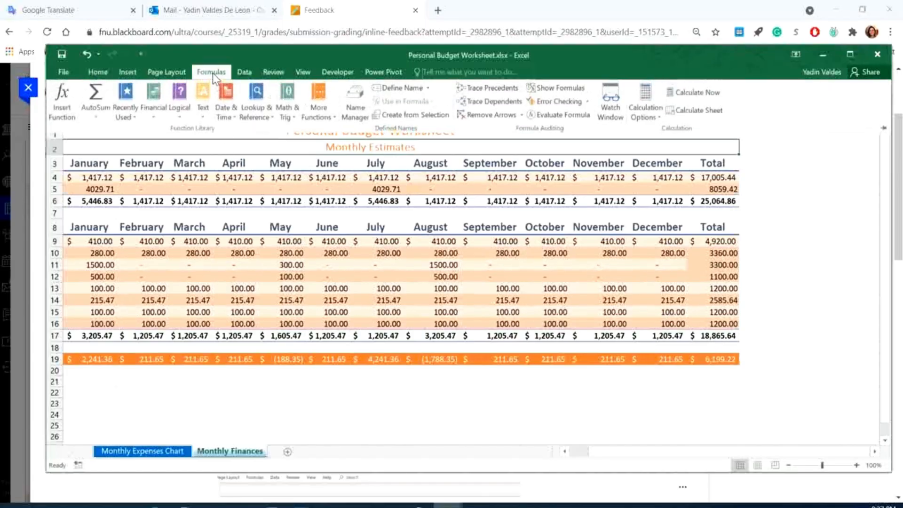
pyautogui.click(569, 88)
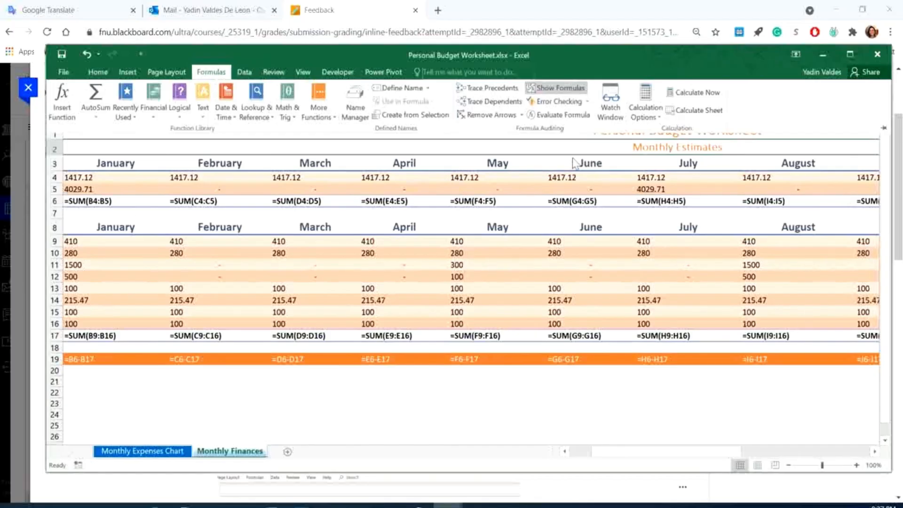
pyautogui.click(560, 88)
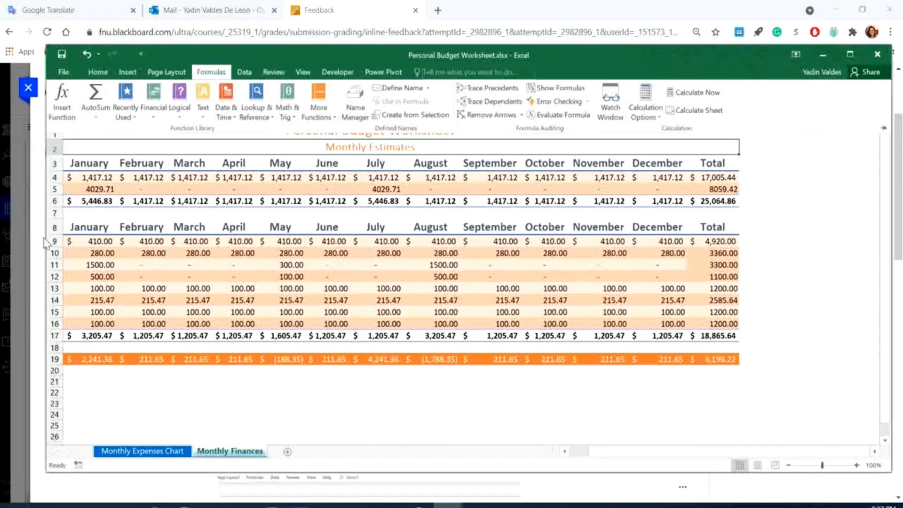
pyautogui.click(886, 271)
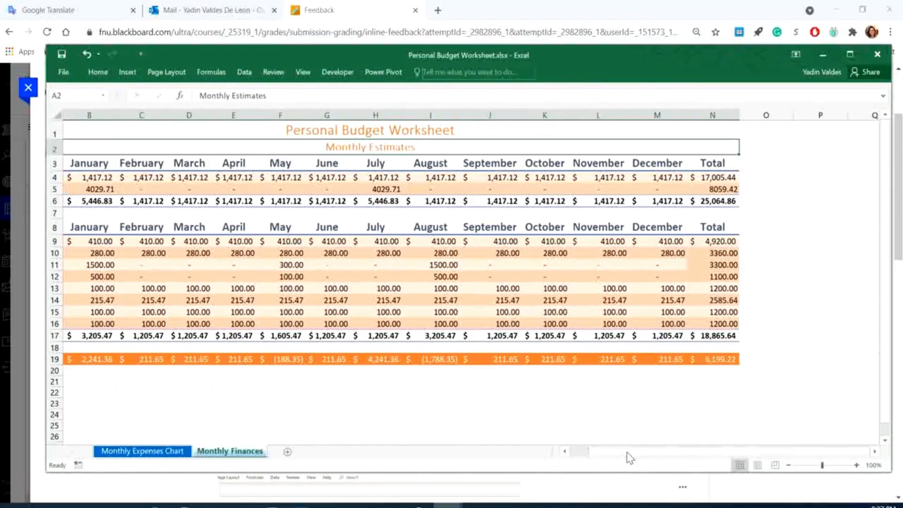
# Narrow the April column until its amounts no longer fit, and check the contents of cells E4 and E6.
pyautogui.hscroll(-2, 628, 457)
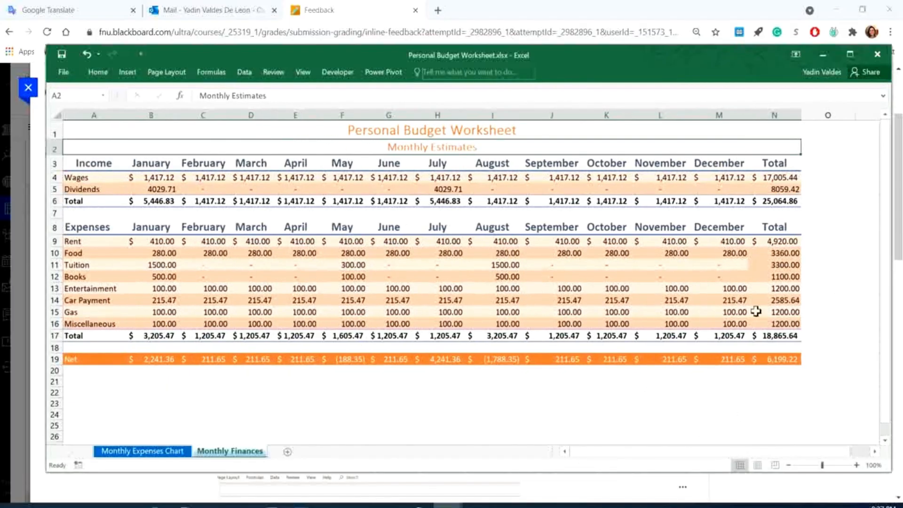
pyautogui.click(547, 167)
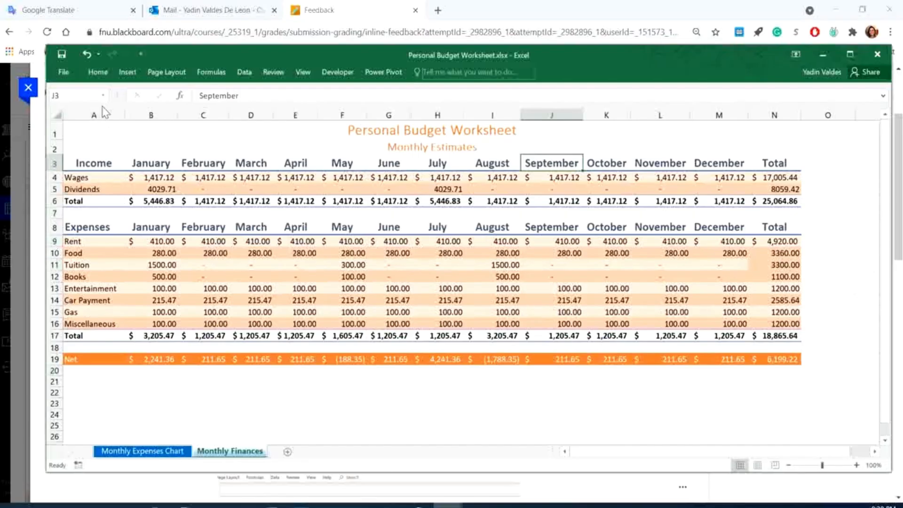
pyautogui.click(839, 218)
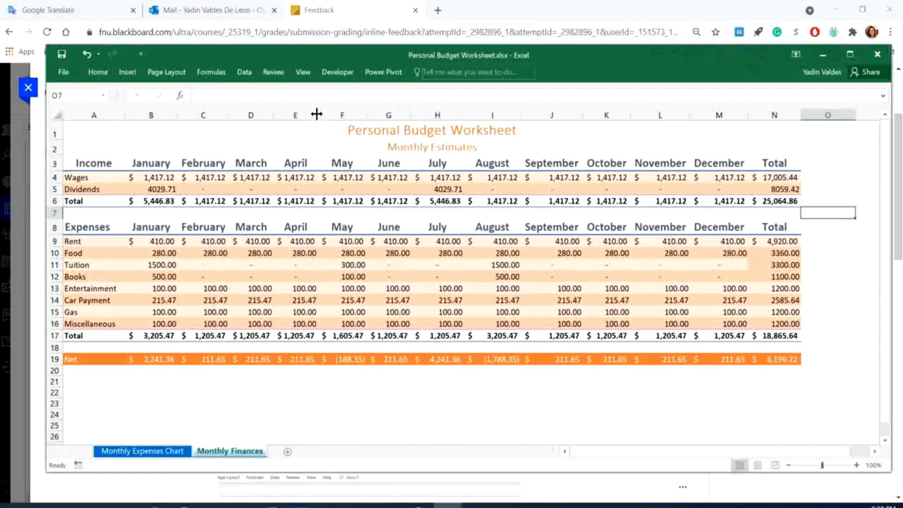
pyautogui.moveTo(317, 114); pyautogui.dragTo(300, 115)
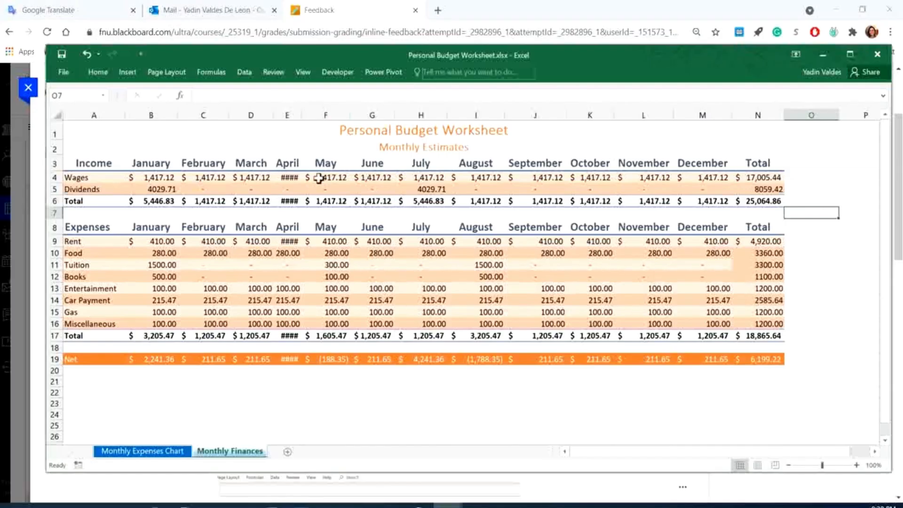
pyautogui.click(285, 178)
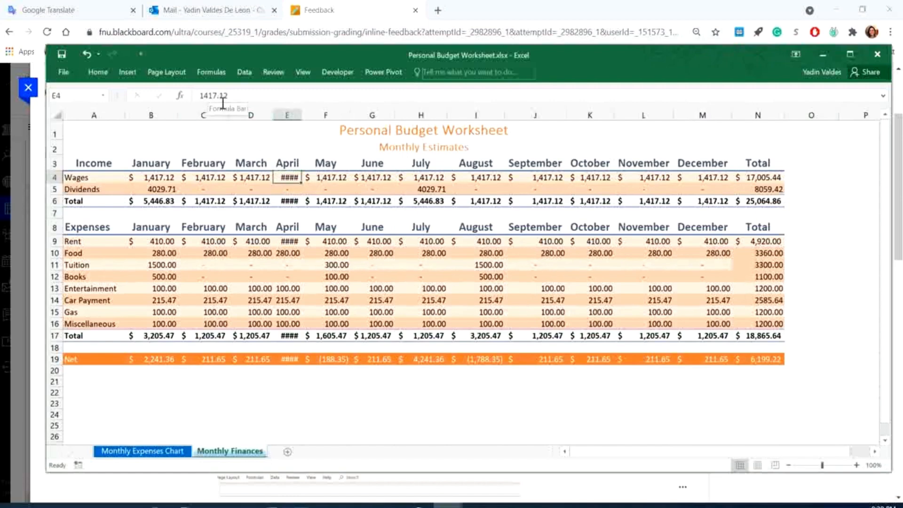
pyautogui.click(289, 201)
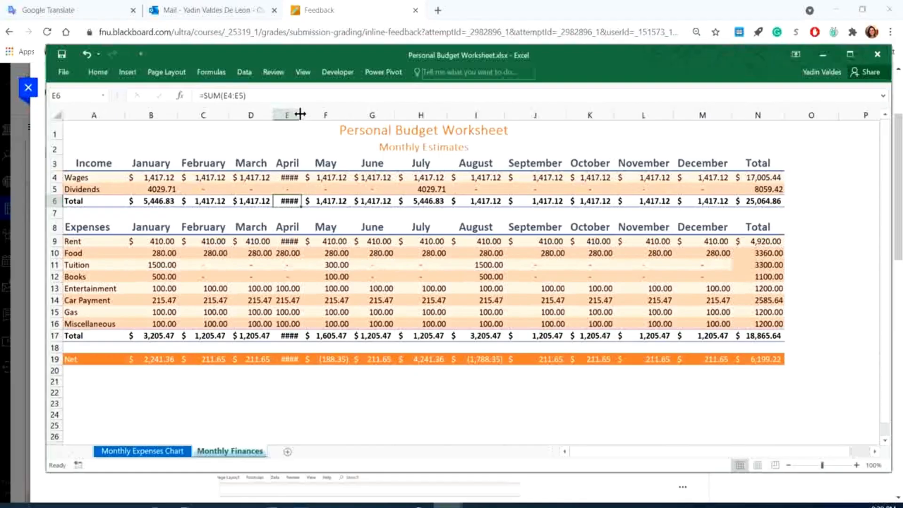
# Widen the April column and autofit it to its contents.
pyautogui.moveTo(302, 114); pyautogui.dragTo(313, 115)
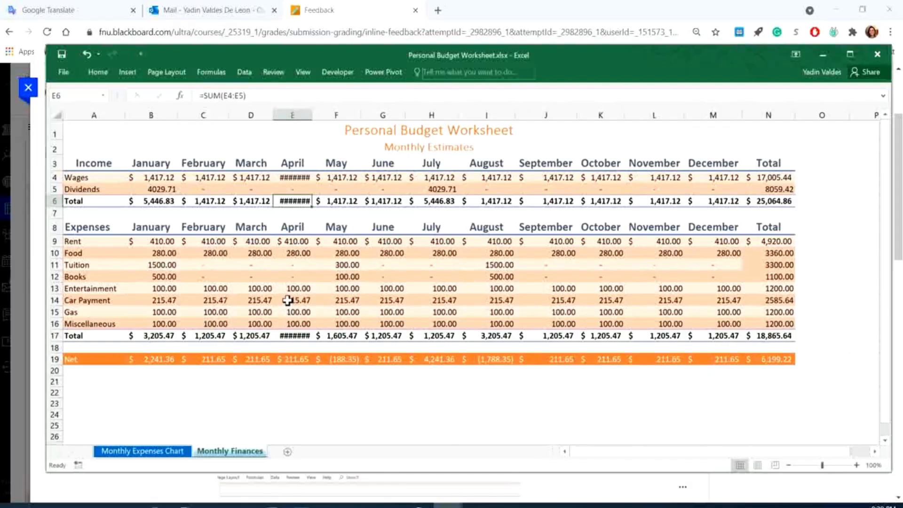
pyautogui.doubleClick(313, 114)
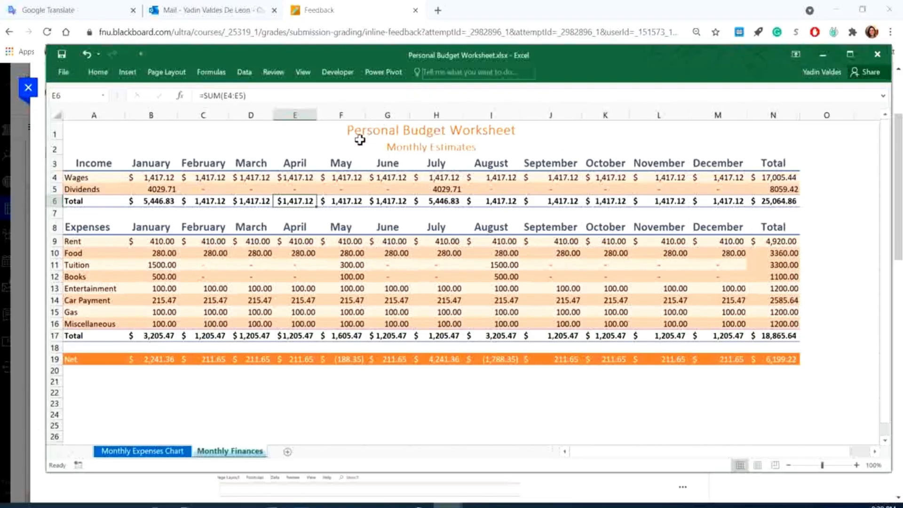
# Unmerge the Personal Budget Worksheet title across A1:N1.
pyautogui.click(340, 130)
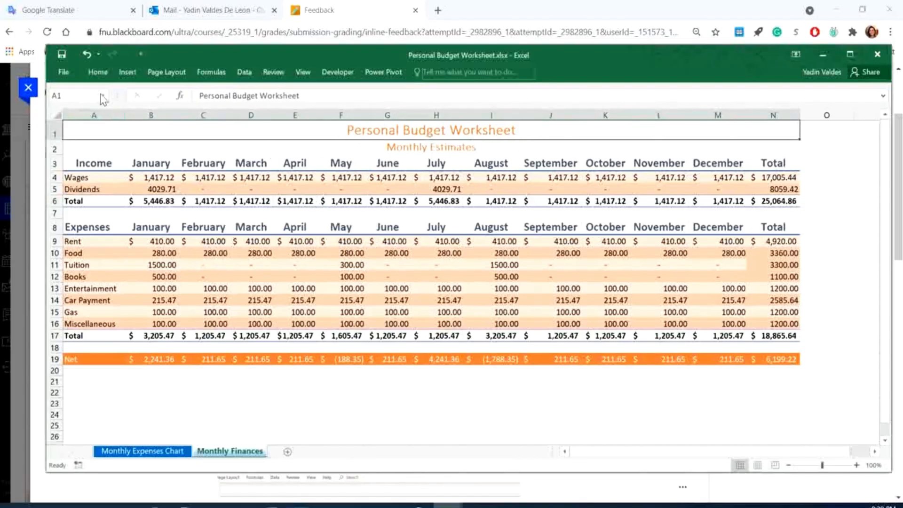
pyautogui.click(98, 72)
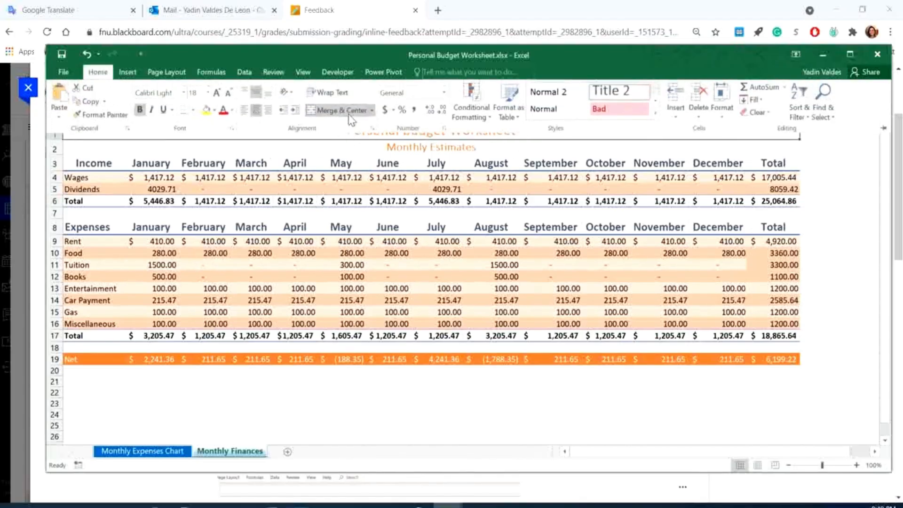
pyautogui.click(351, 116)
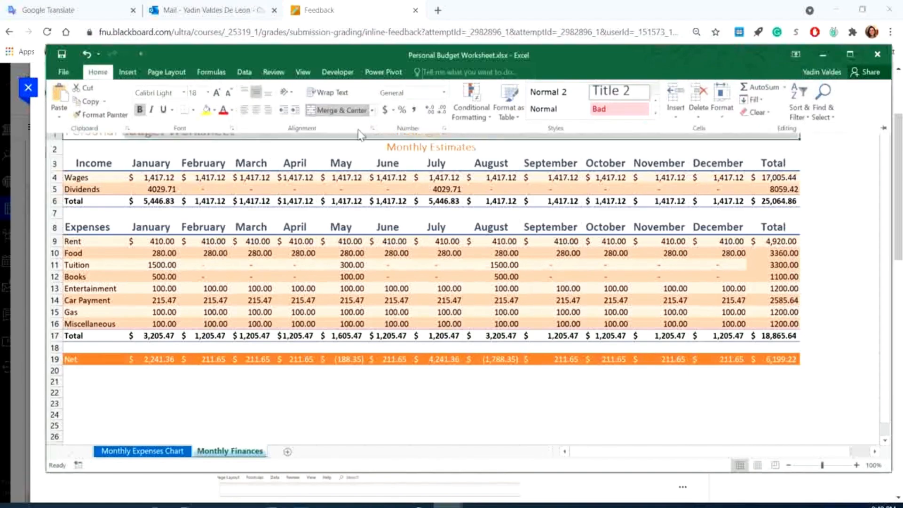
pyautogui.click(544, 422)
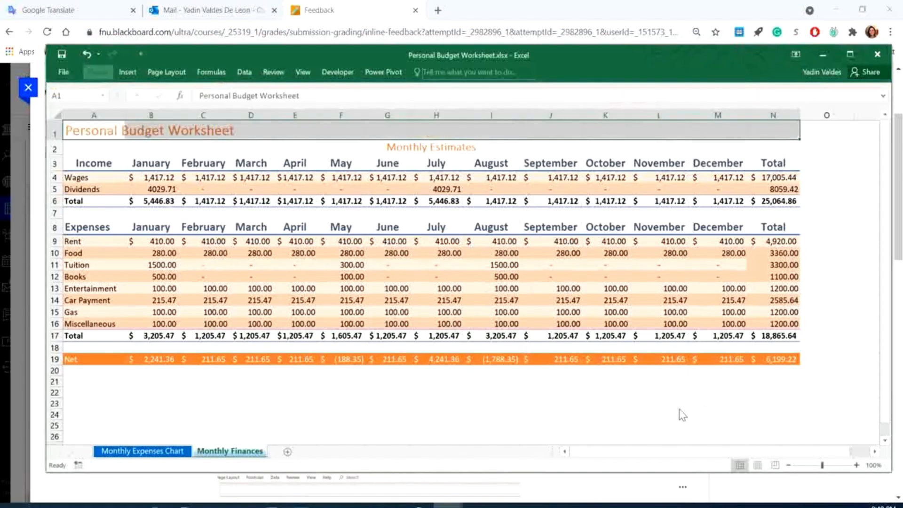
pyautogui.click(849, 262)
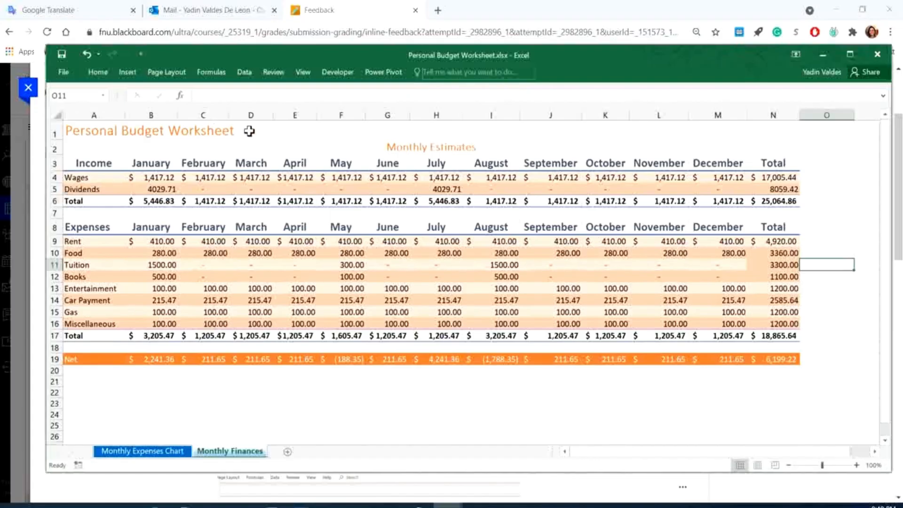
# Try Merge & Center on the worksheet title with only cell A1 selected.
pyautogui.click(75, 129)
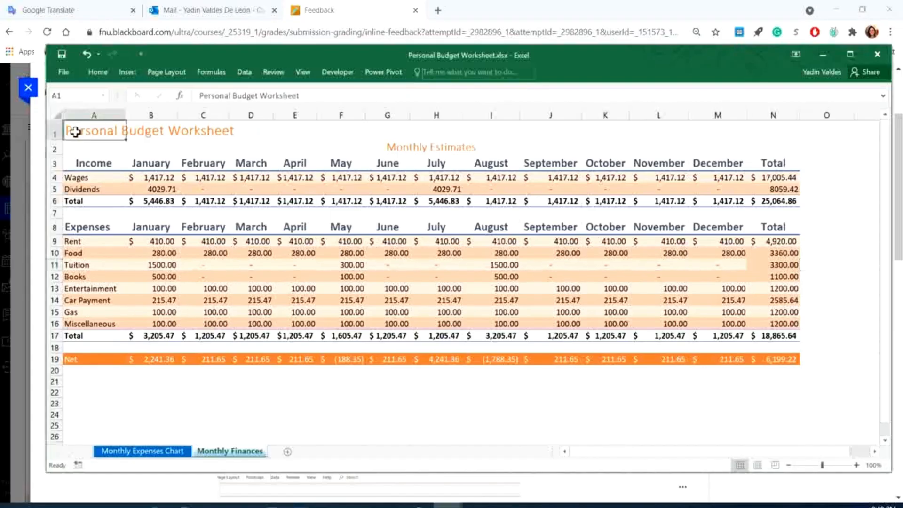
pyautogui.click(788, 131)
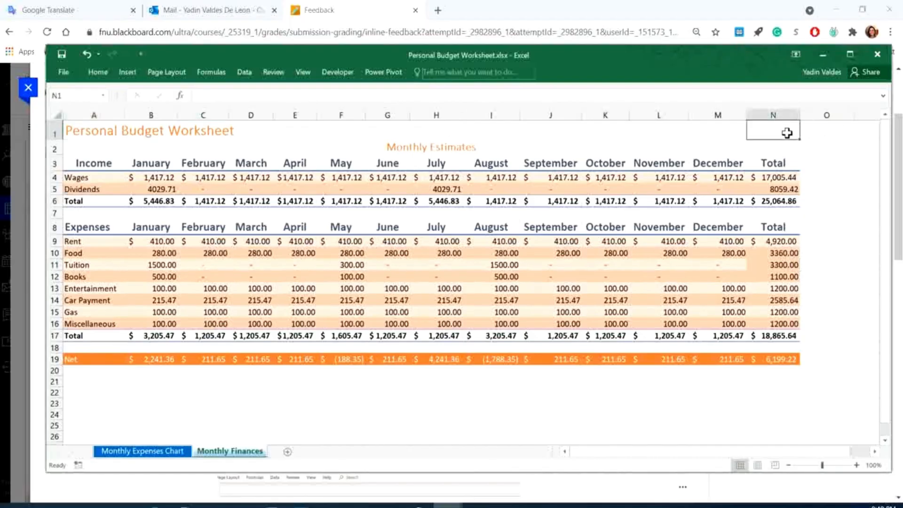
pyautogui.click(98, 129)
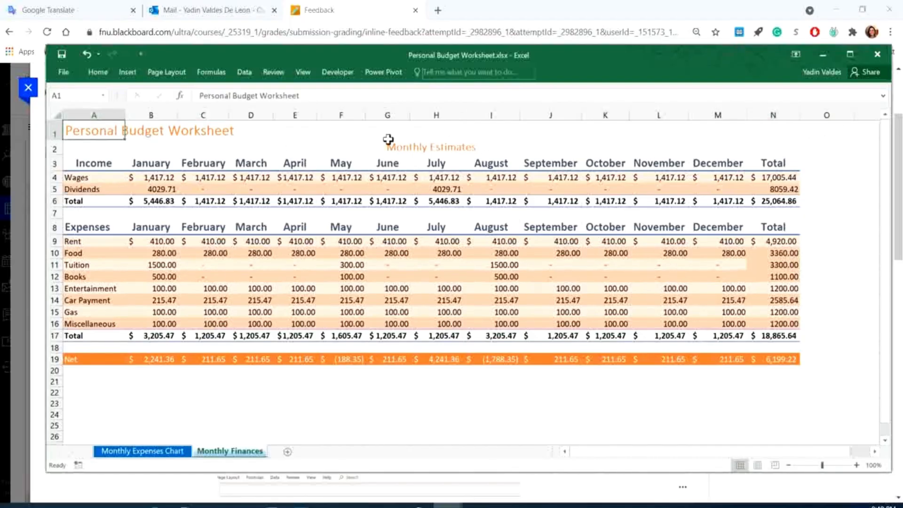
pyautogui.click(765, 128)
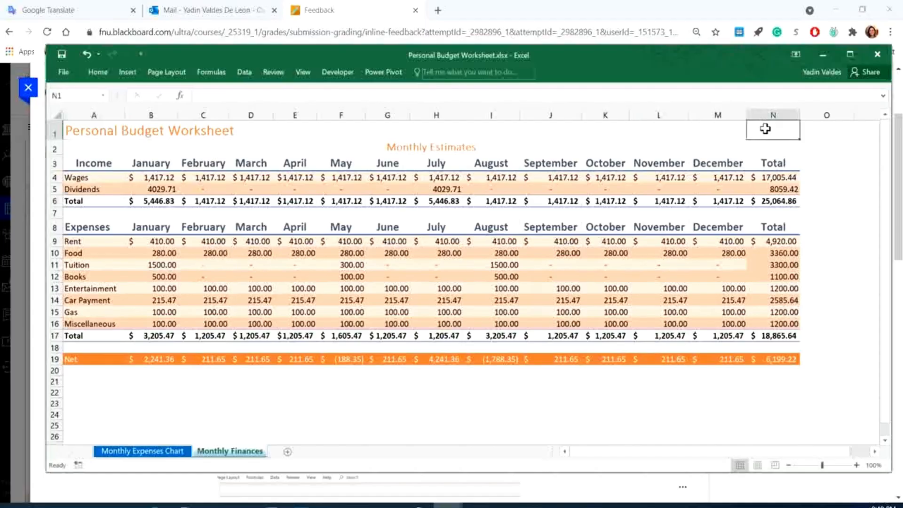
pyautogui.click(99, 130)
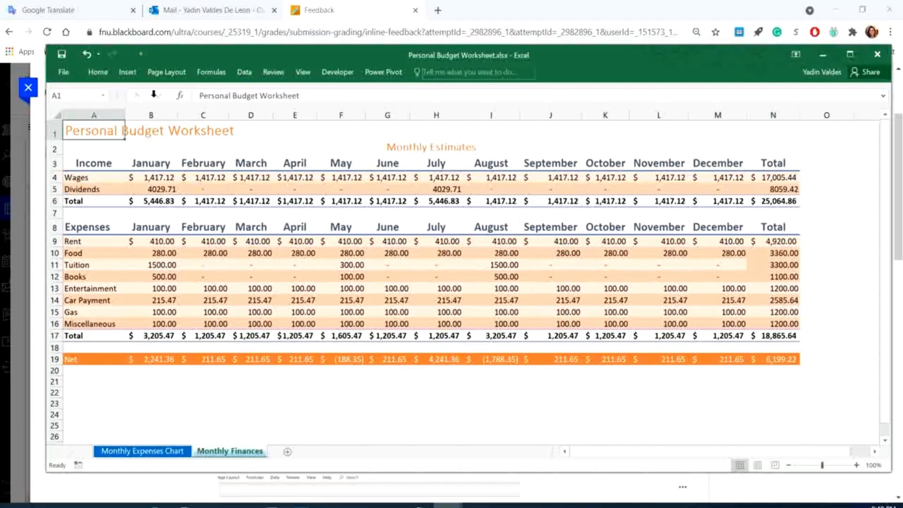
pyautogui.click(88, 70)
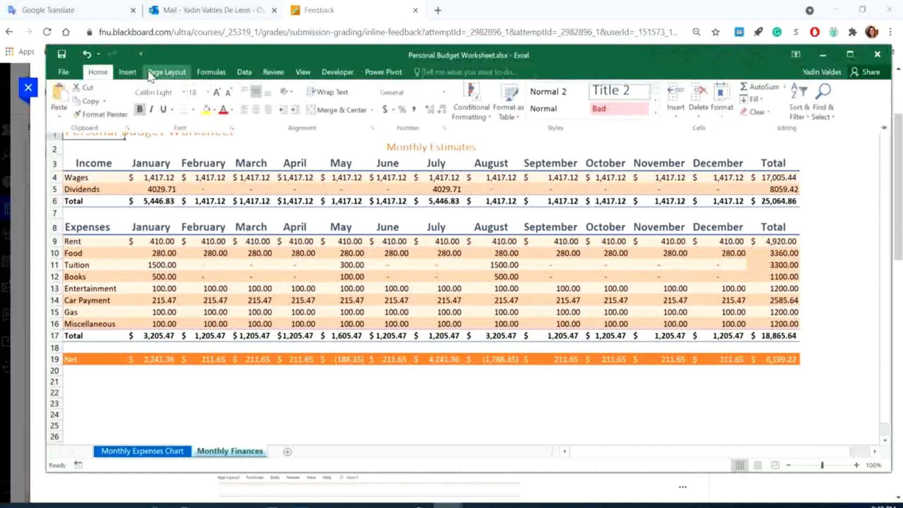
pyautogui.click(350, 110)
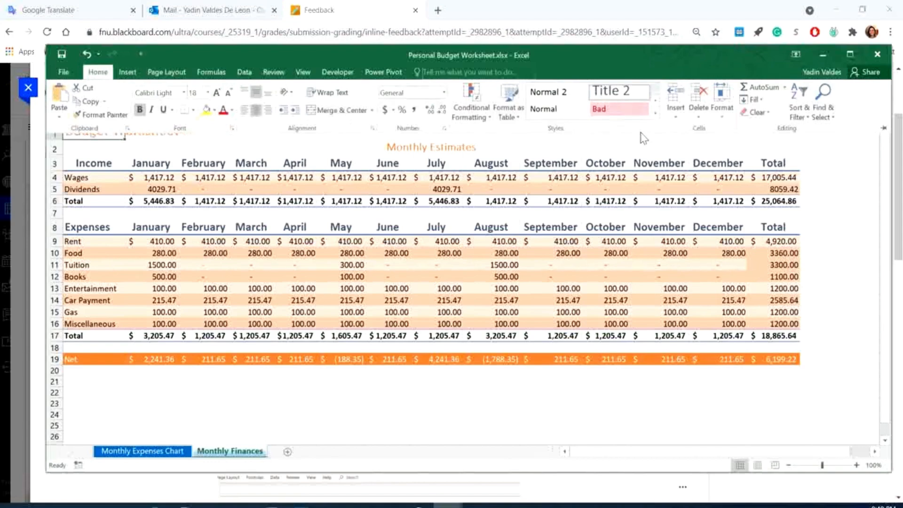
pyautogui.click(718, 144)
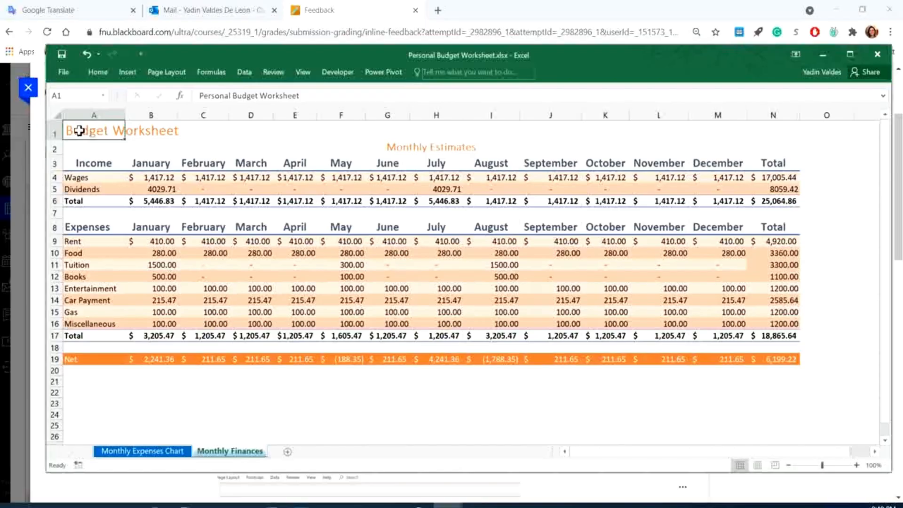
# Merge and center the Personal Budget Worksheet title across A1:N1.
pyautogui.moveTo(79, 131); pyautogui.dragTo(785, 133)
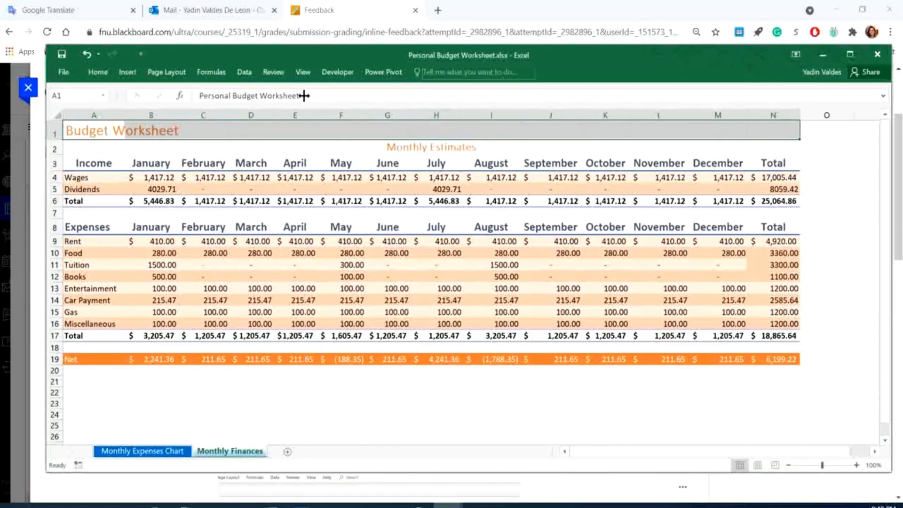
pyautogui.click(99, 75)
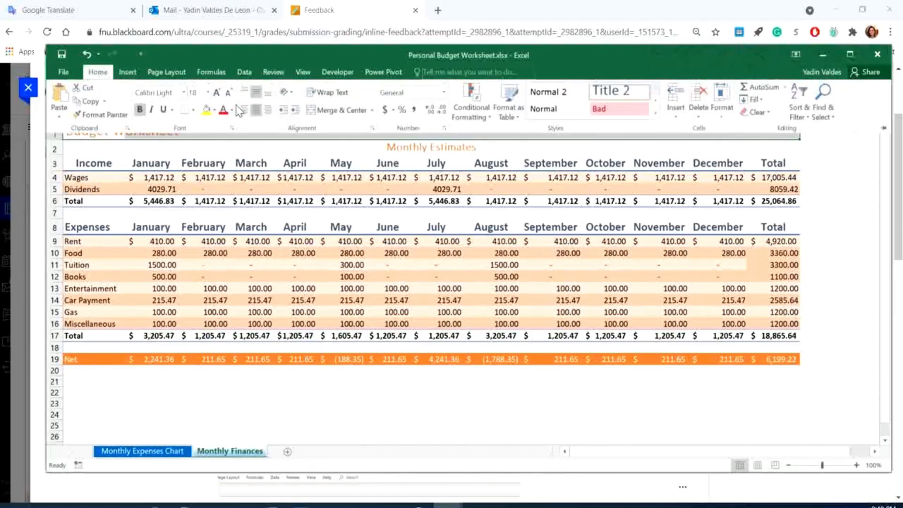
pyautogui.click(338, 110)
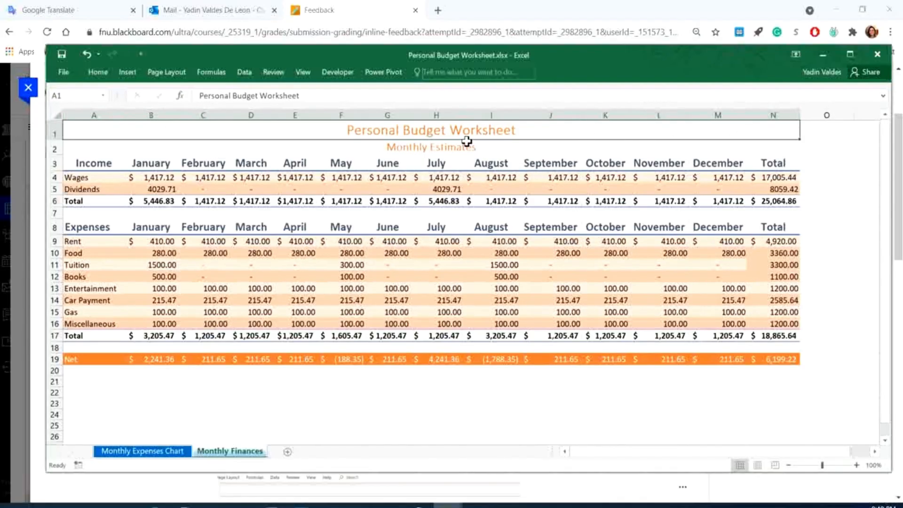
pyautogui.click(690, 392)
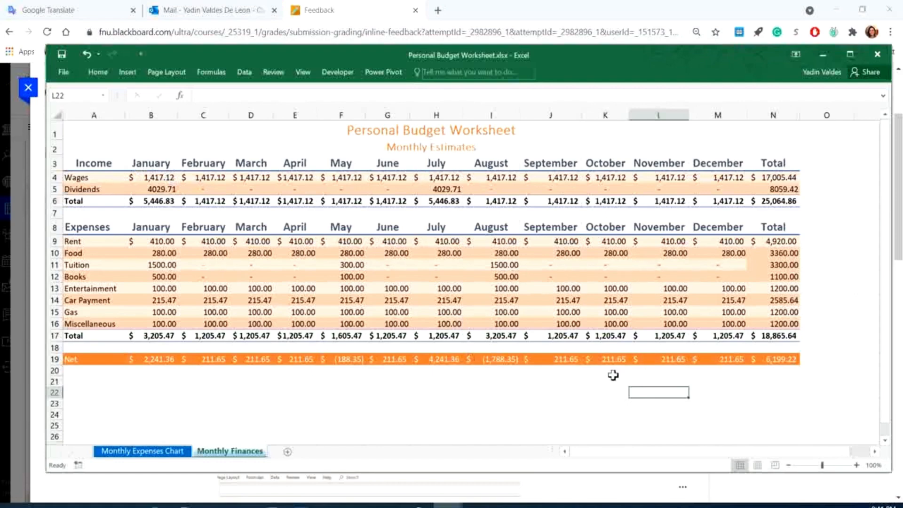
# Enter January in C22 and fill the month series across to December in N22.
pyautogui.click(206, 393)
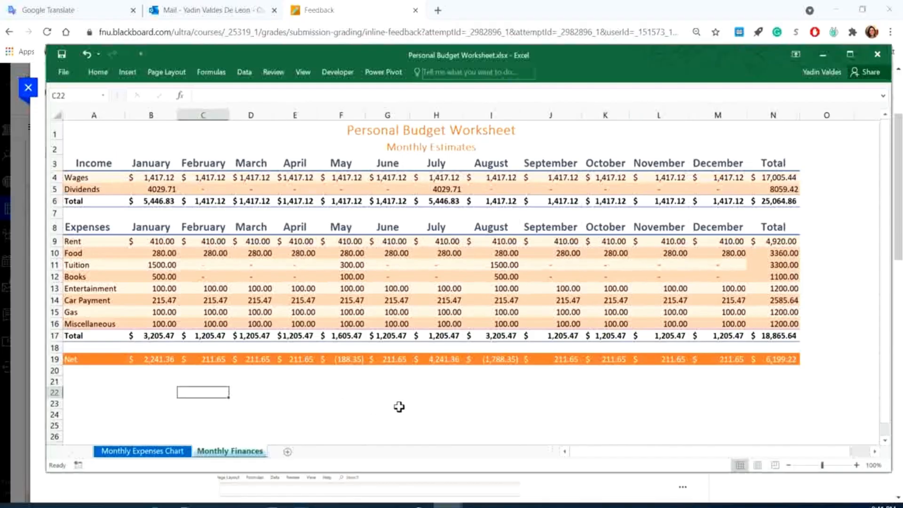
pyautogui.write('January')
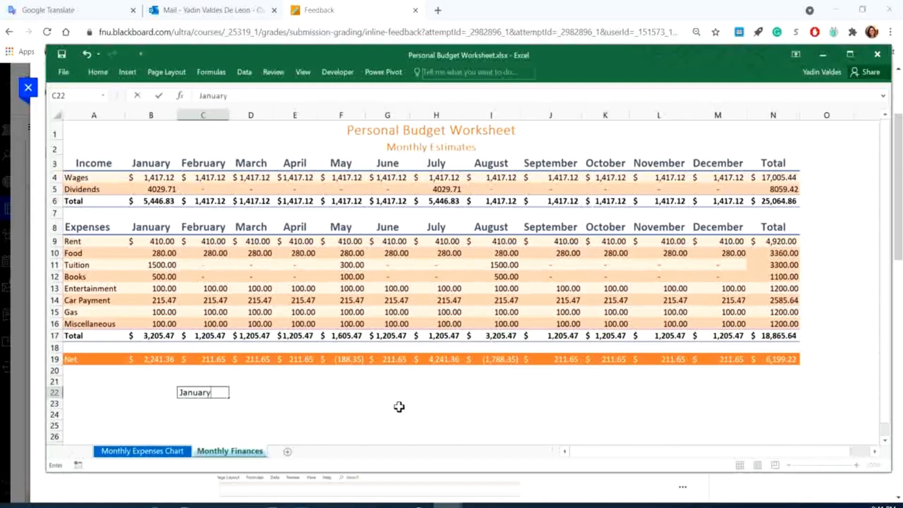
pyautogui.click(243, 421)
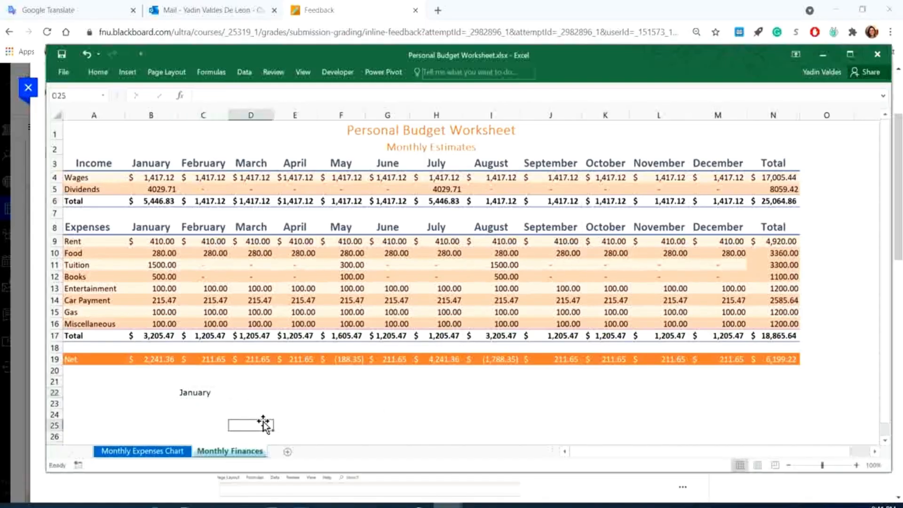
pyautogui.click(209, 391)
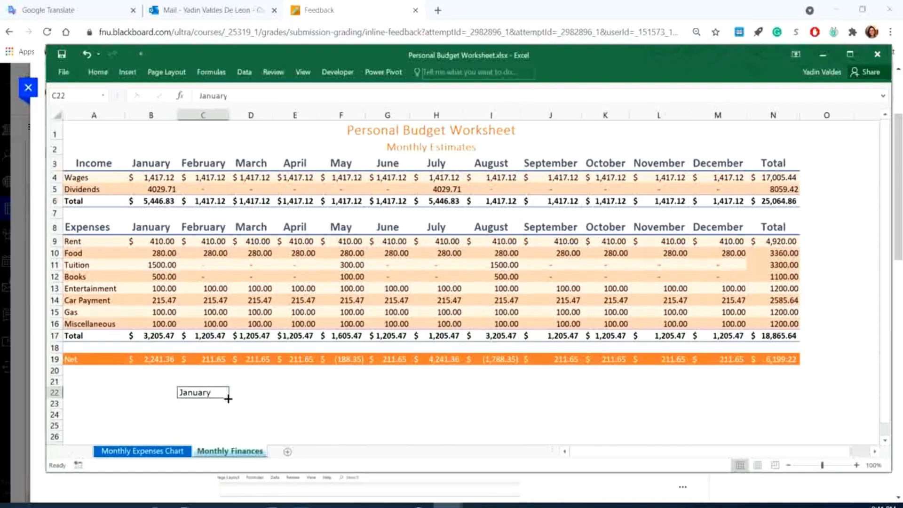
pyautogui.moveTo(228, 398); pyautogui.dragTo(821, 398)
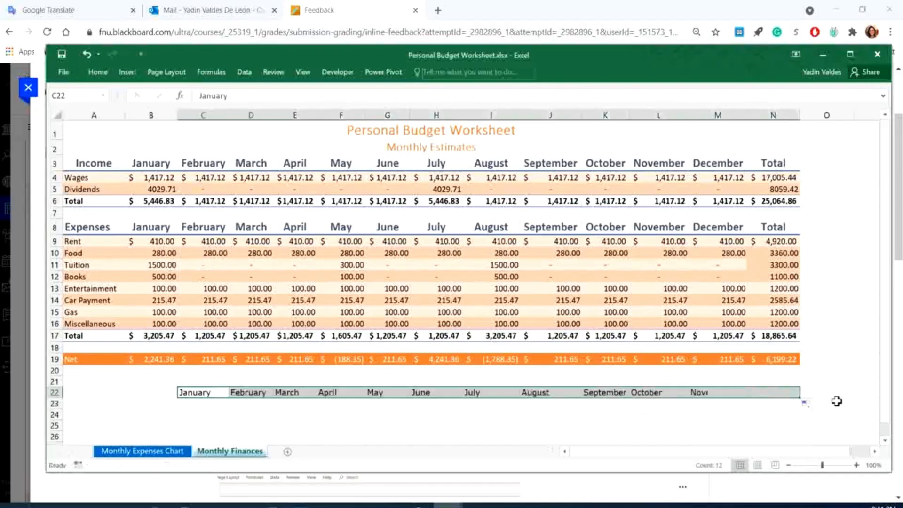
pyautogui.click(722, 435)
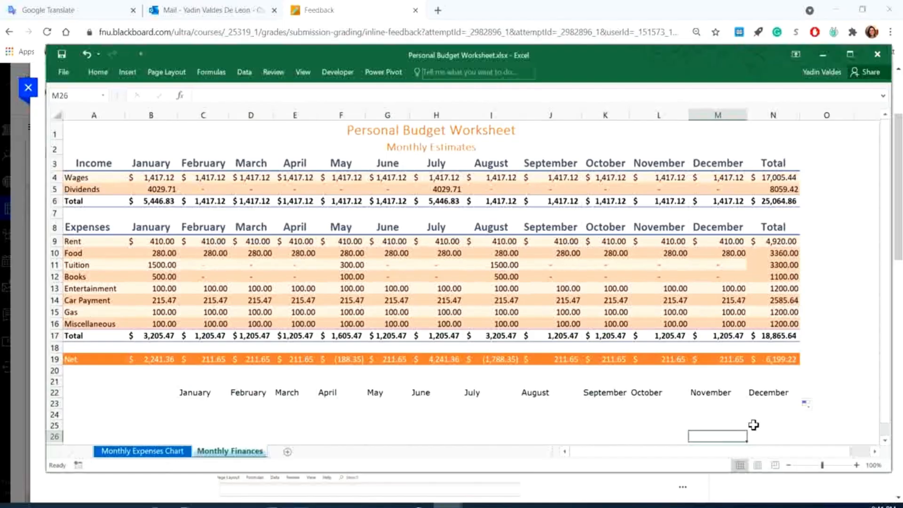
# Enter Monday in C23 and fill the weekday series across to O23.
pyautogui.click(206, 394)
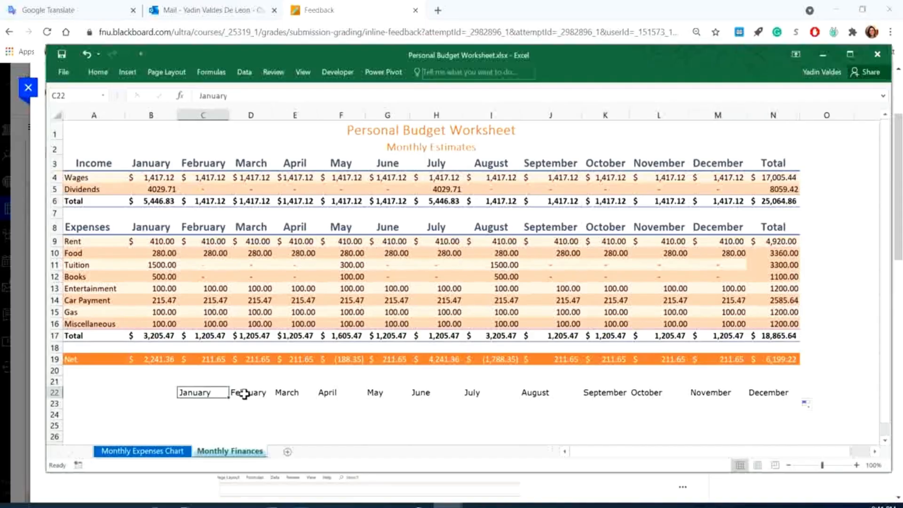
pyautogui.click(201, 403)
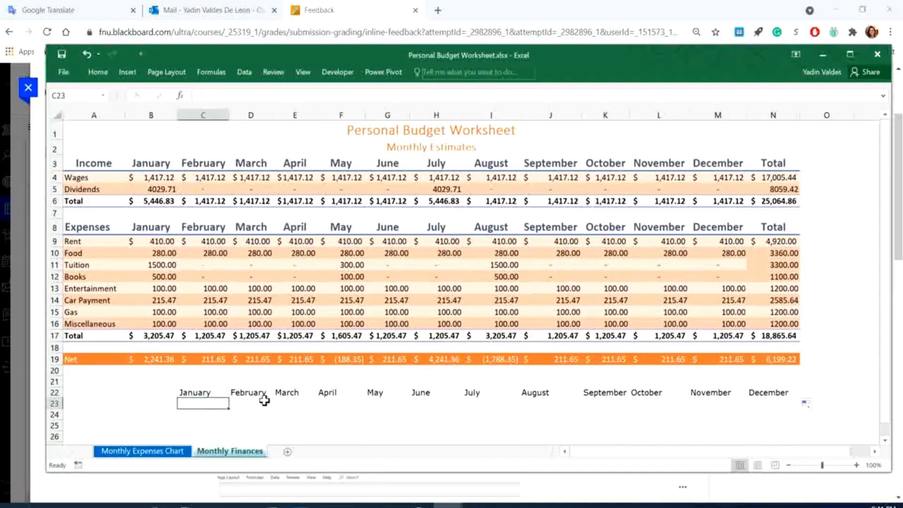
pyautogui.write('Monday')
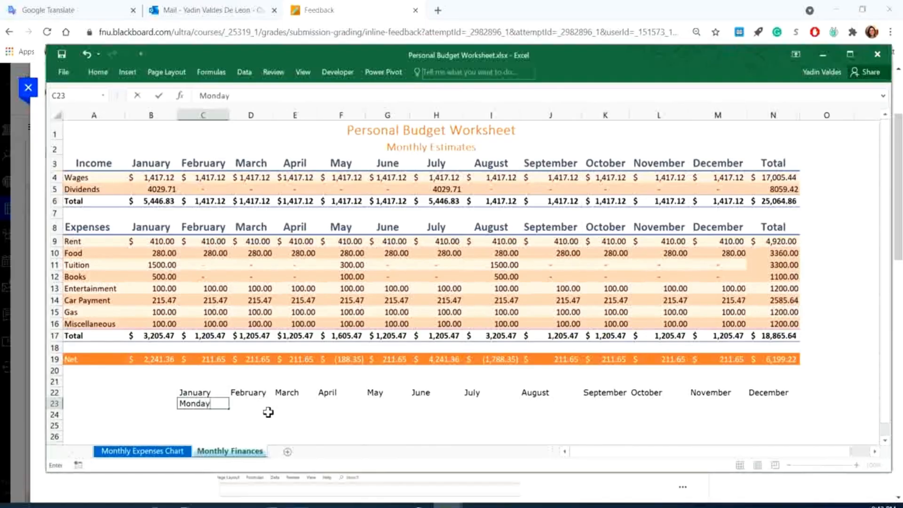
pyautogui.click(268, 412)
pyautogui.click(189, 400)
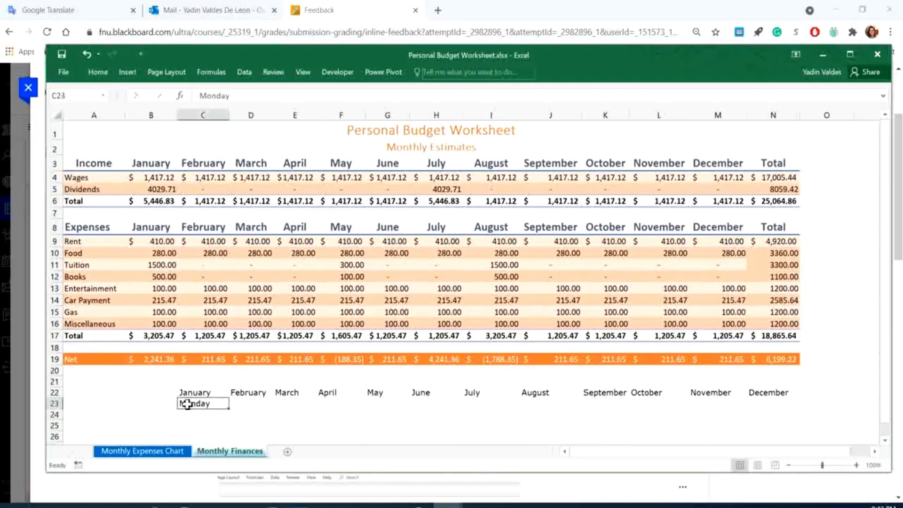
pyautogui.moveTo(215, 404); pyautogui.dragTo(572, 403)
pyautogui.click(540, 422)
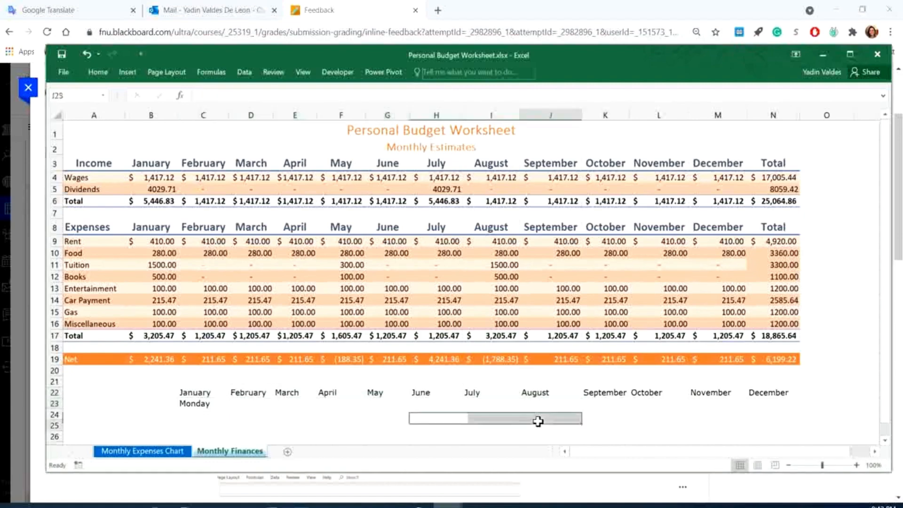
pyautogui.click(198, 403)
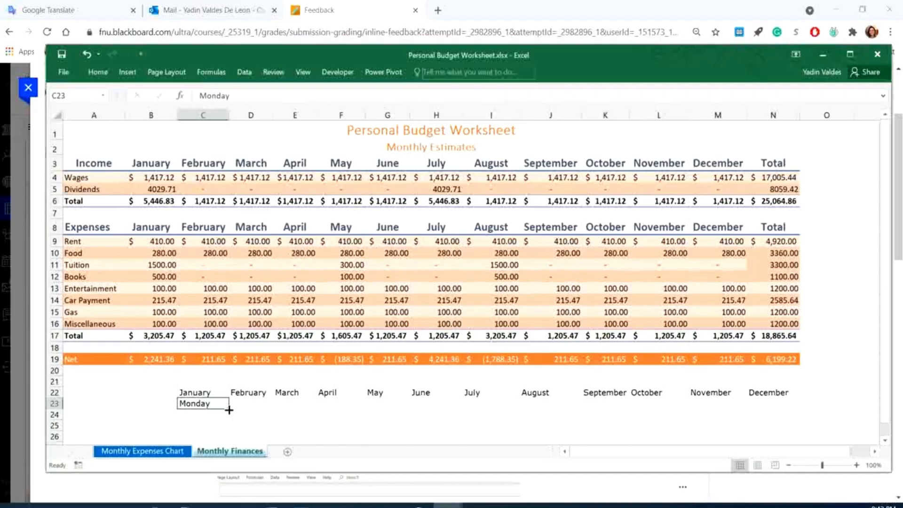
pyautogui.moveTo(229, 410); pyautogui.dragTo(821, 407)
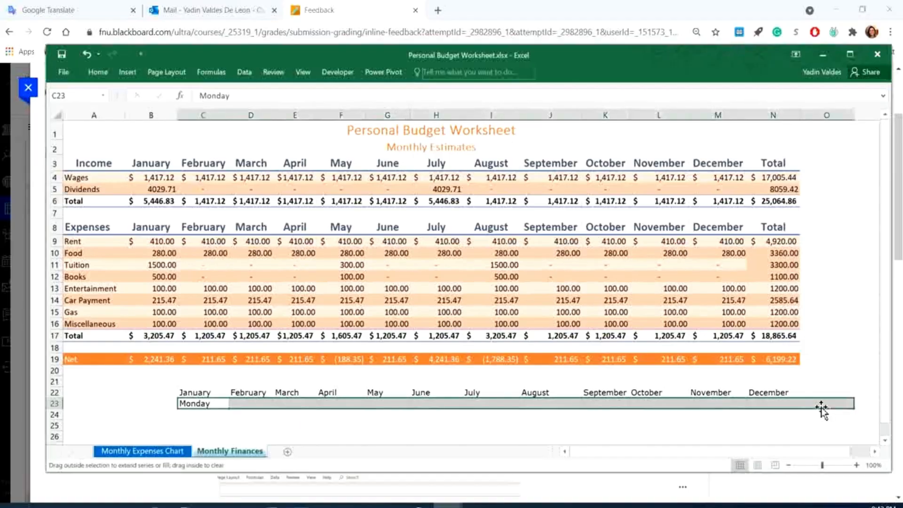
pyautogui.click(708, 438)
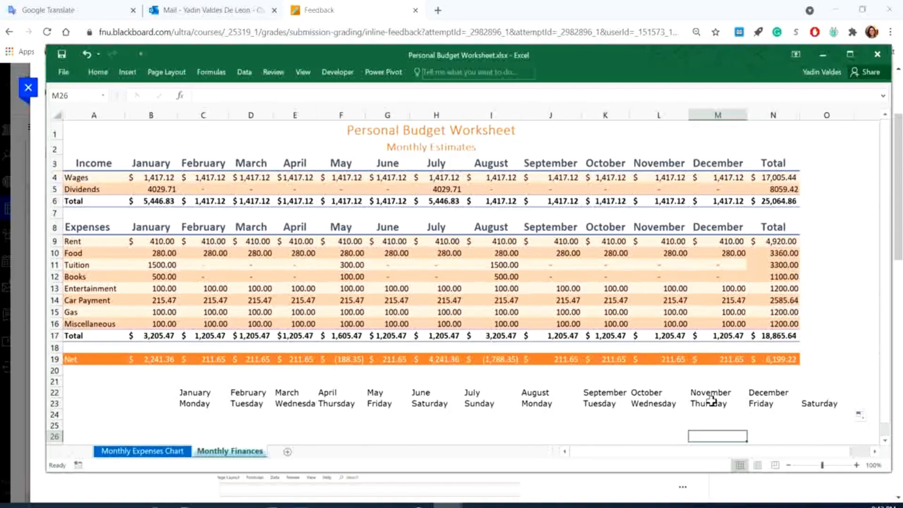
# Make the month and weekday names in C22:O23 bold.
pyautogui.moveTo(188, 390); pyautogui.dragTo(828, 402)
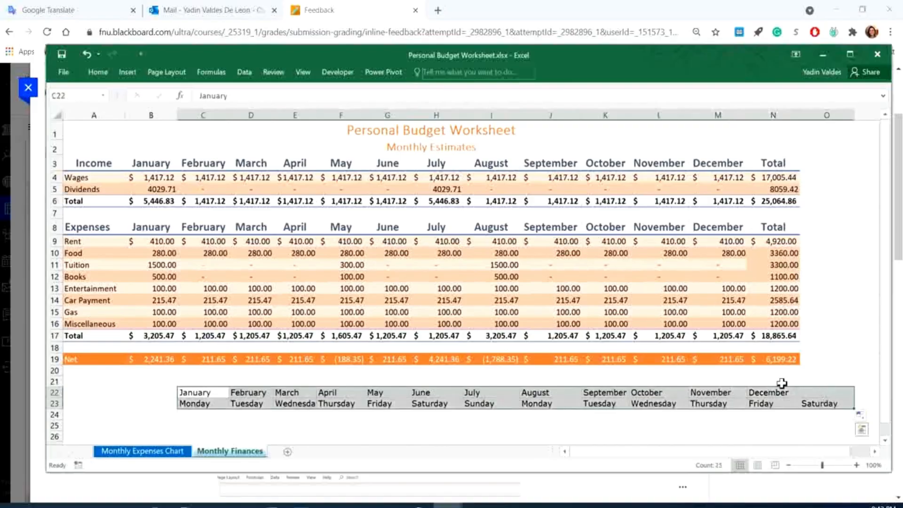
pyautogui.click(96, 73)
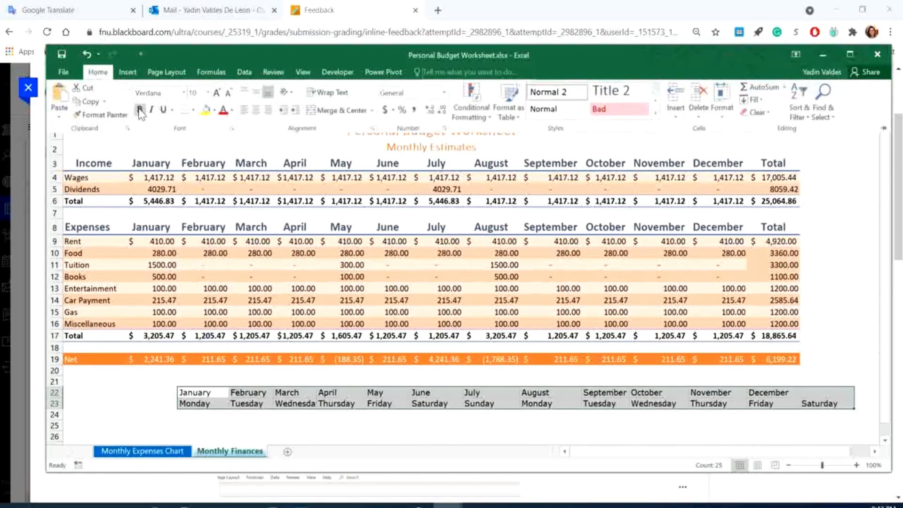
pyautogui.click(140, 110)
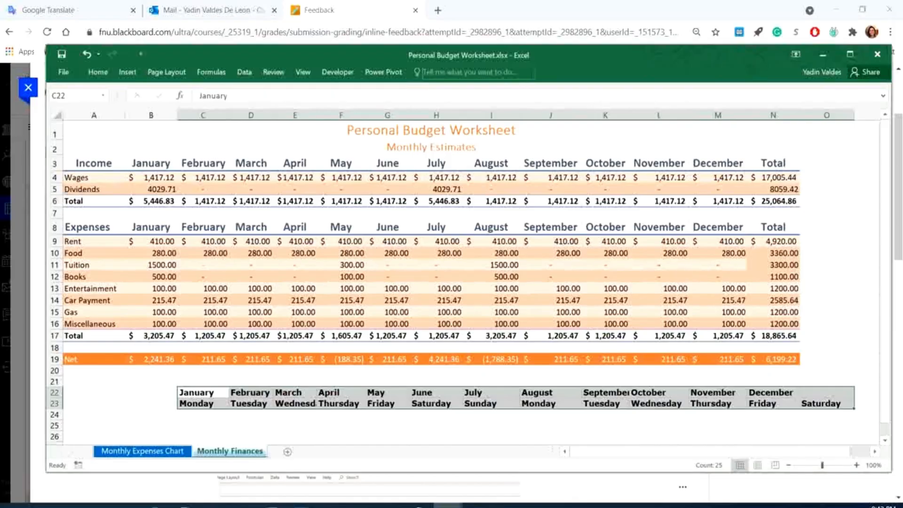
# Clear the expense totals in C17:N17 and undo the deletion.
pyautogui.click(154, 334)
pyautogui.moveTo(203, 335); pyautogui.dragTo(773, 334)
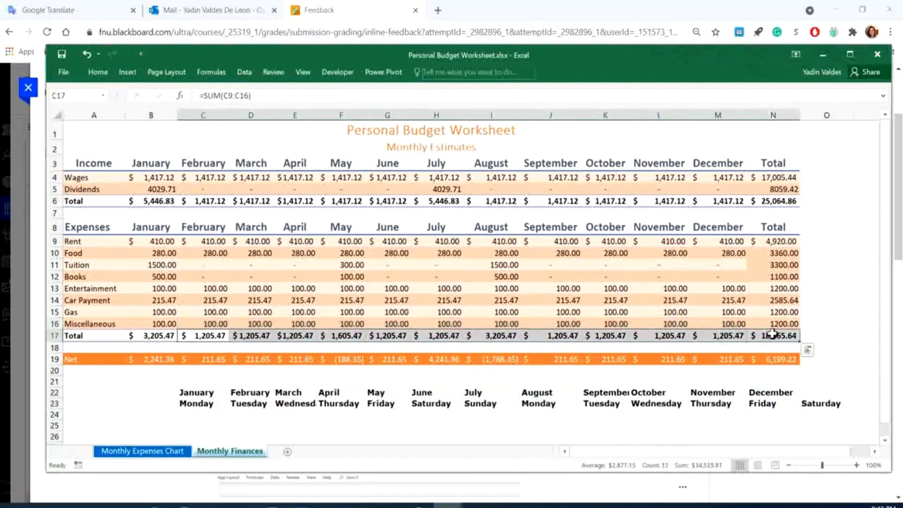
pyautogui.press('Delete')
pyautogui.click(817, 301)
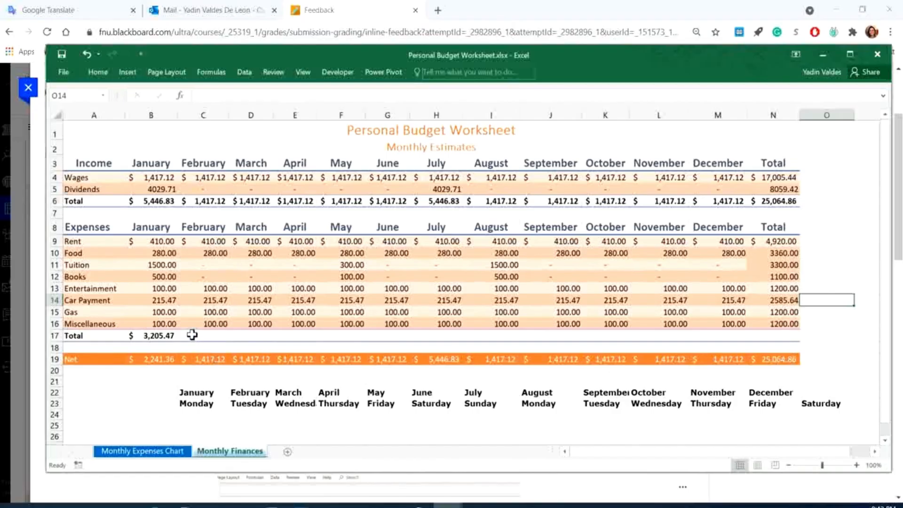
pyautogui.click(88, 54)
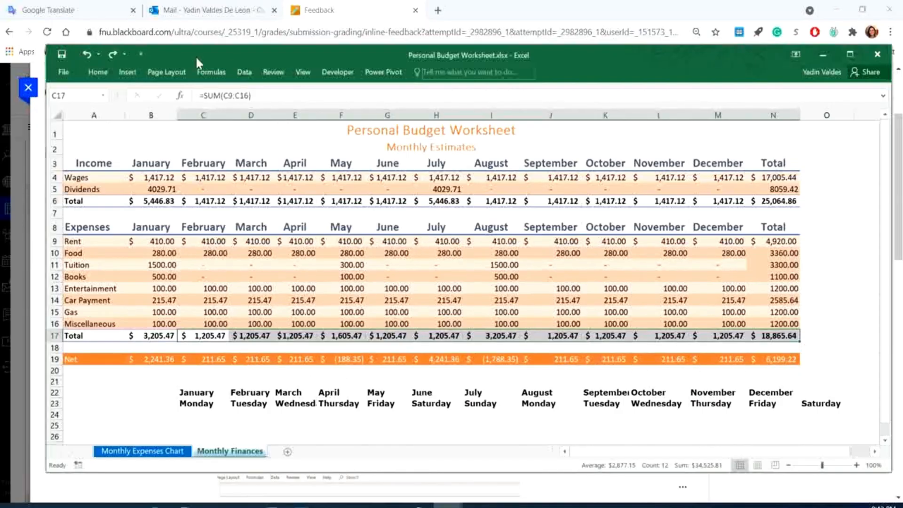
# Show the worksheet's formulas to examine those in the Total and Net rows, and switch back to values.
pyautogui.click(211, 72)
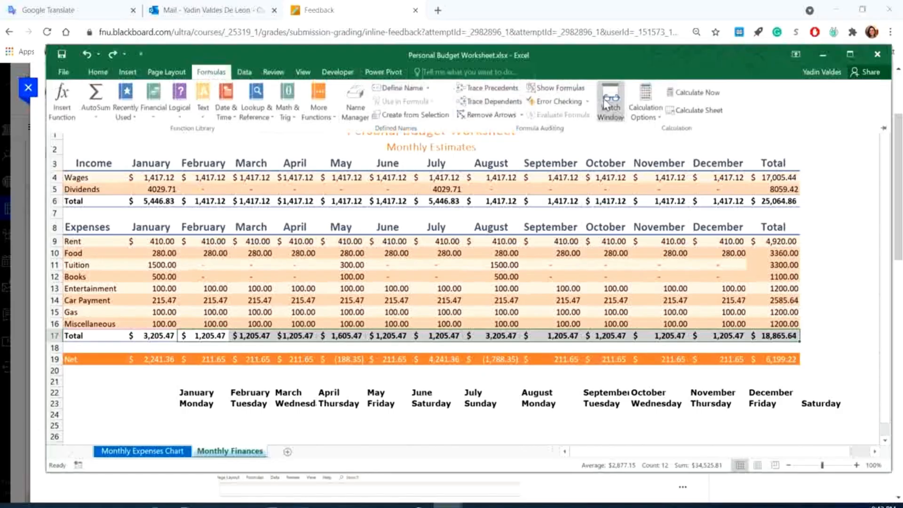
pyautogui.click(559, 88)
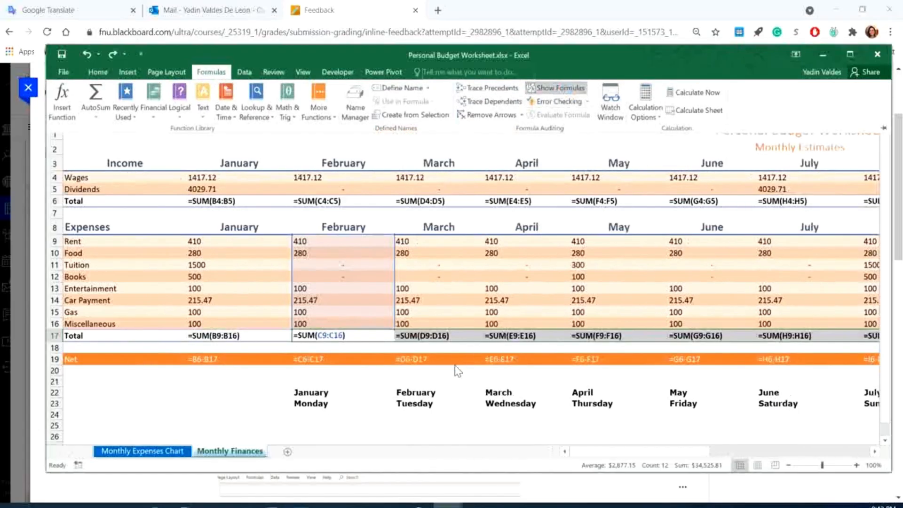
pyautogui.click(428, 359)
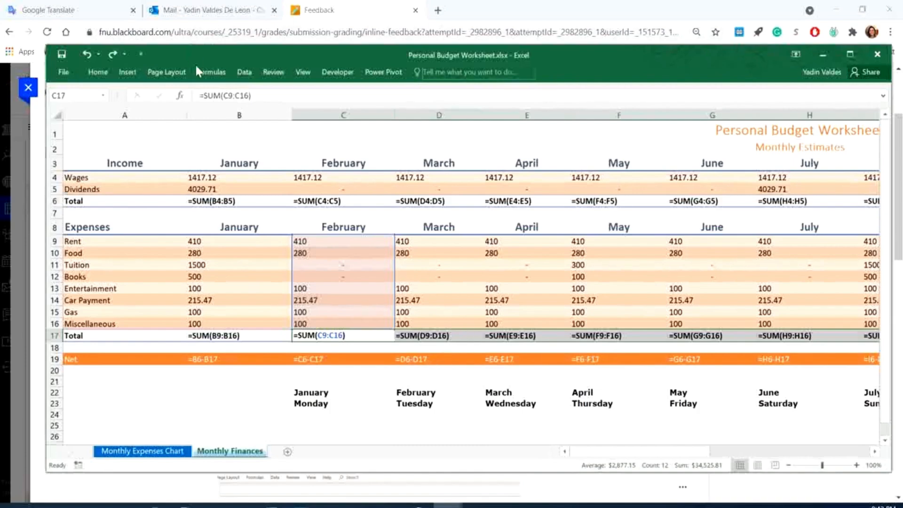
pyautogui.click(211, 72)
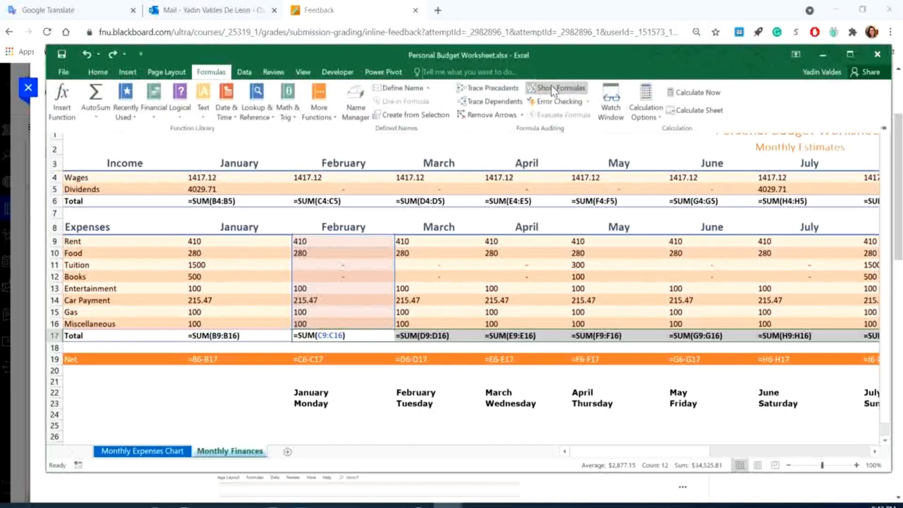
pyautogui.click(552, 90)
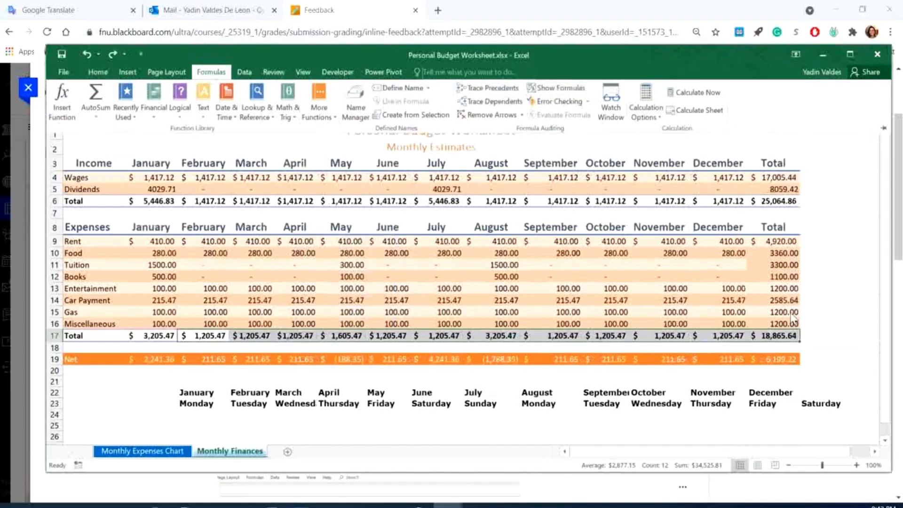
# Delete the expense totals in C17:N17, keeping January's total in B17.
pyautogui.click(210, 343)
pyautogui.click(206, 379)
pyautogui.moveTo(213, 337); pyautogui.dragTo(754, 338)
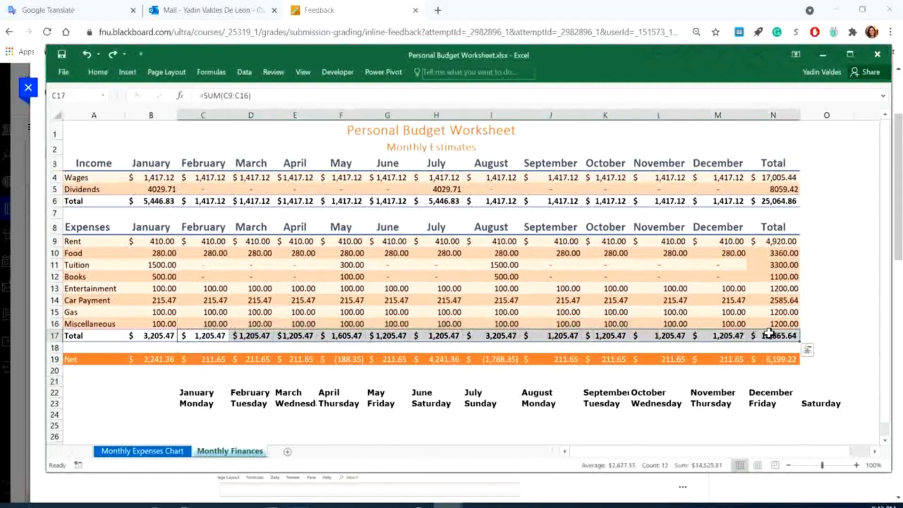
pyautogui.press('Delete')
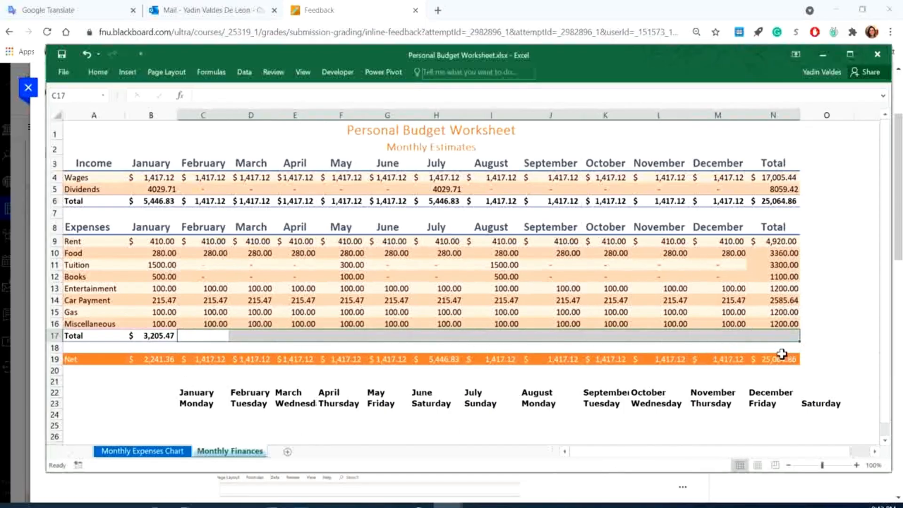
# Check the formulas behind February's Net and January's expense total, and clear the total in B17.
pyautogui.click(213, 358)
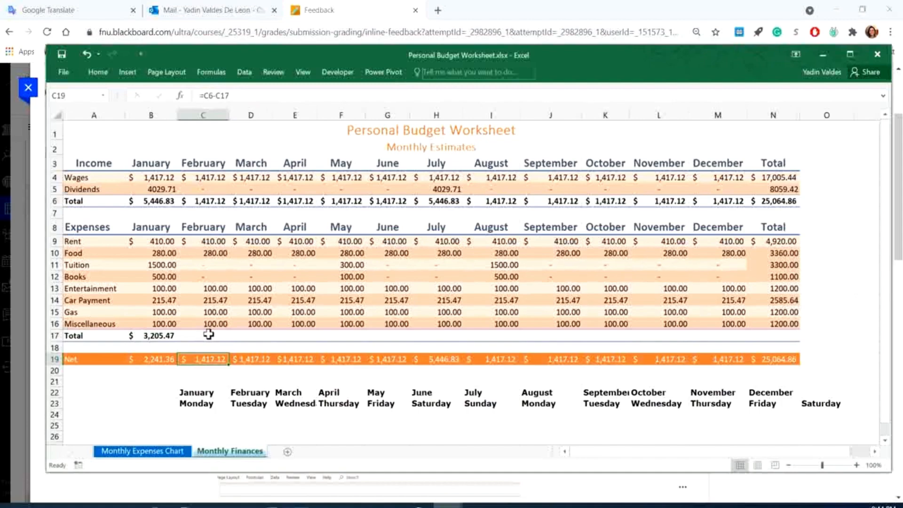
pyautogui.click(140, 335)
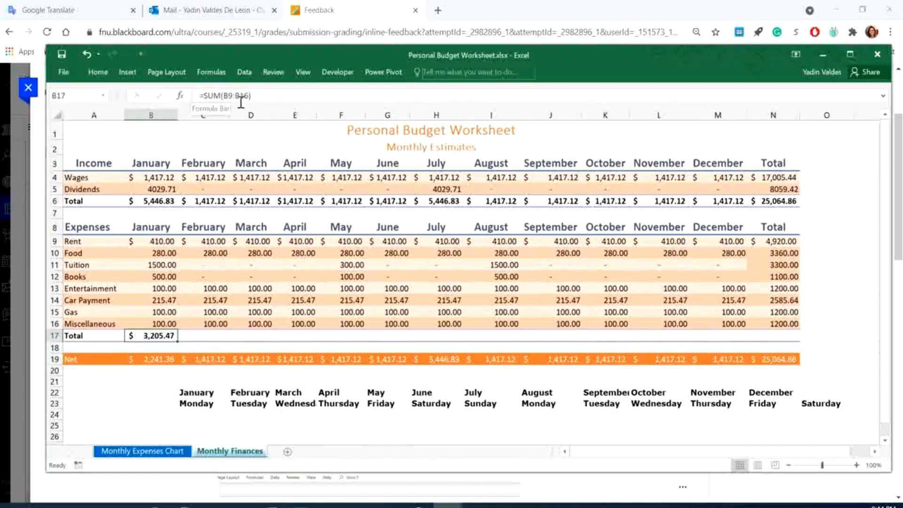
pyautogui.click(143, 243)
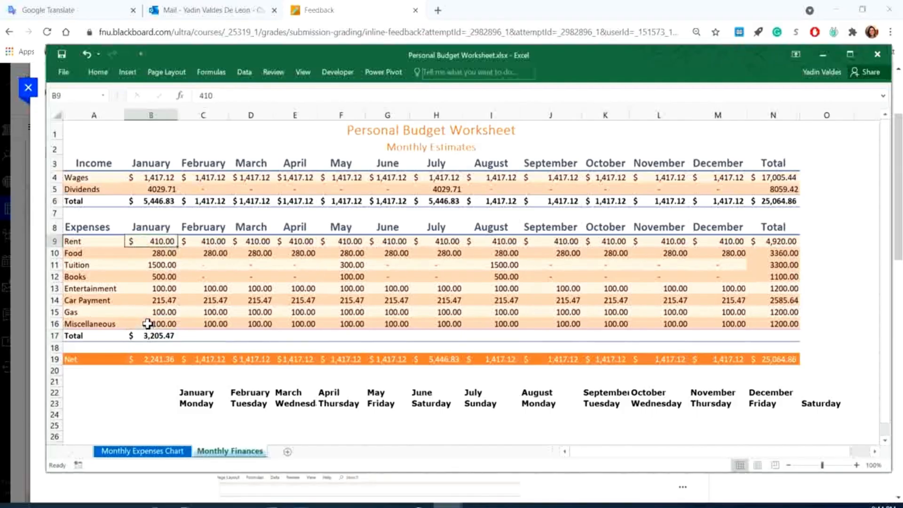
pyautogui.click(147, 335)
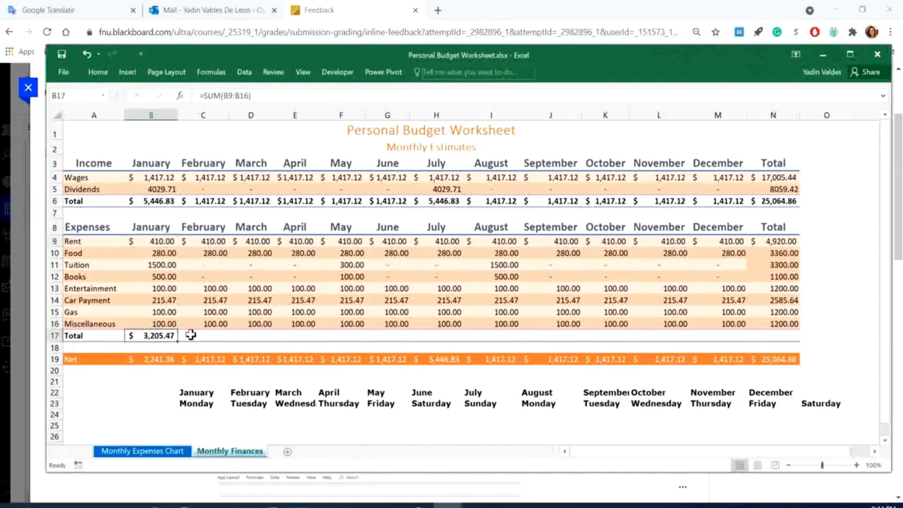
pyautogui.press('Delete')
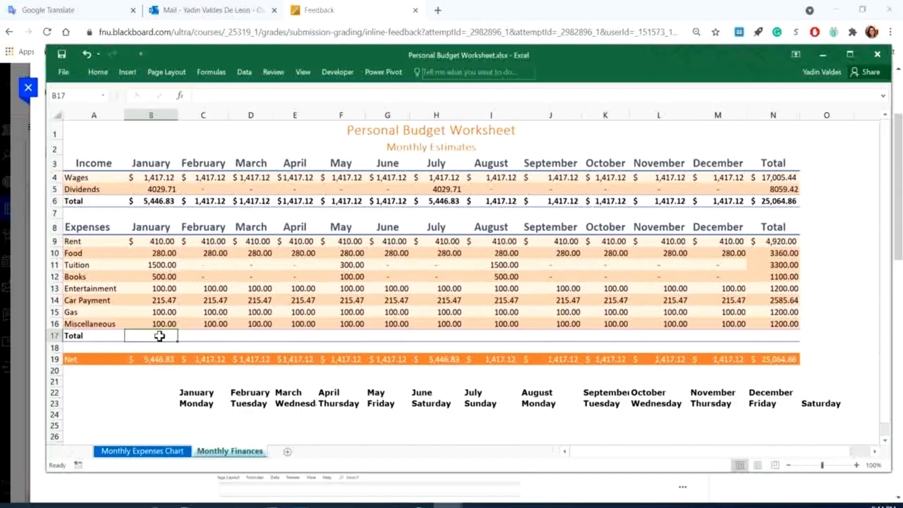
# Total January's expenses in B17 with AutoSum over B9:B16.
pyautogui.click(109, 74)
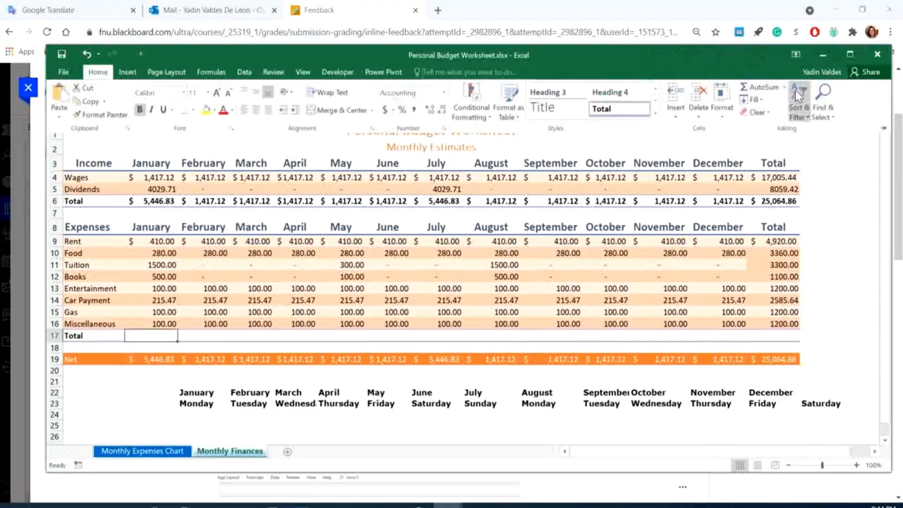
pyautogui.click(761, 88)
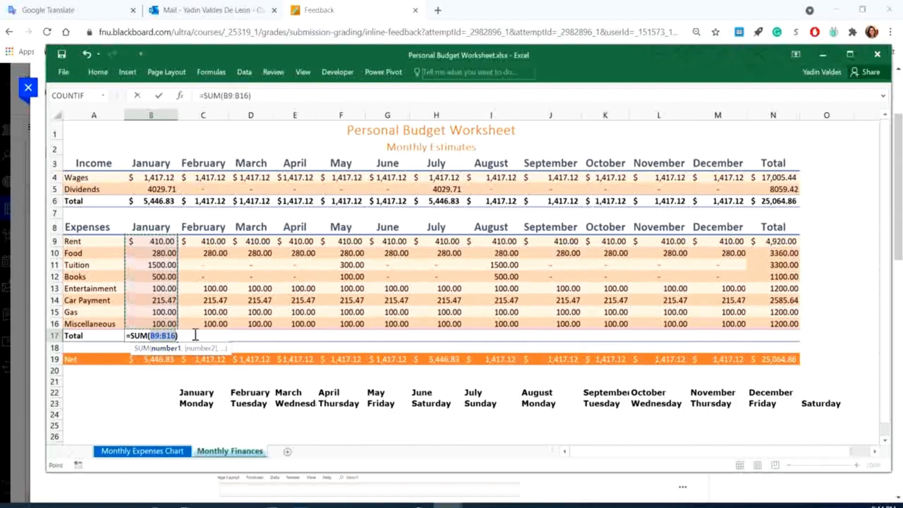
pyautogui.press('Return')
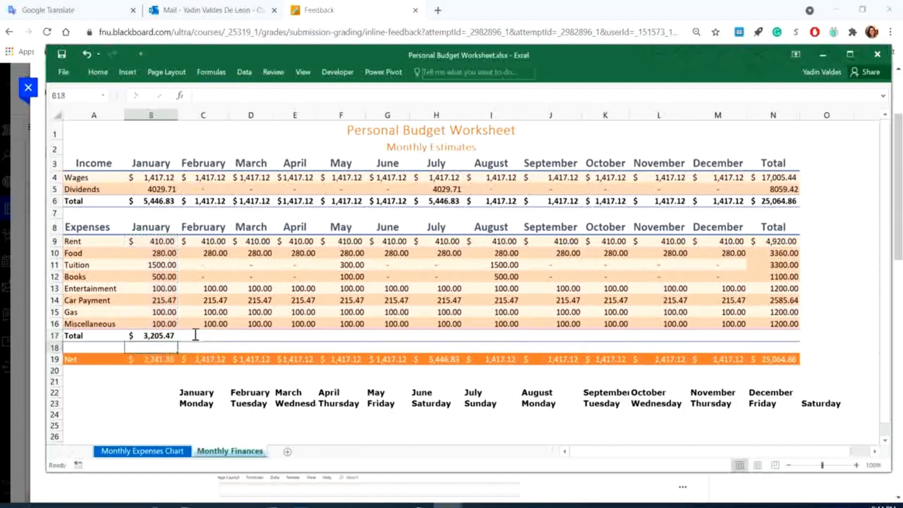
# Clear January's expense total in B17.
pyautogui.click(150, 334)
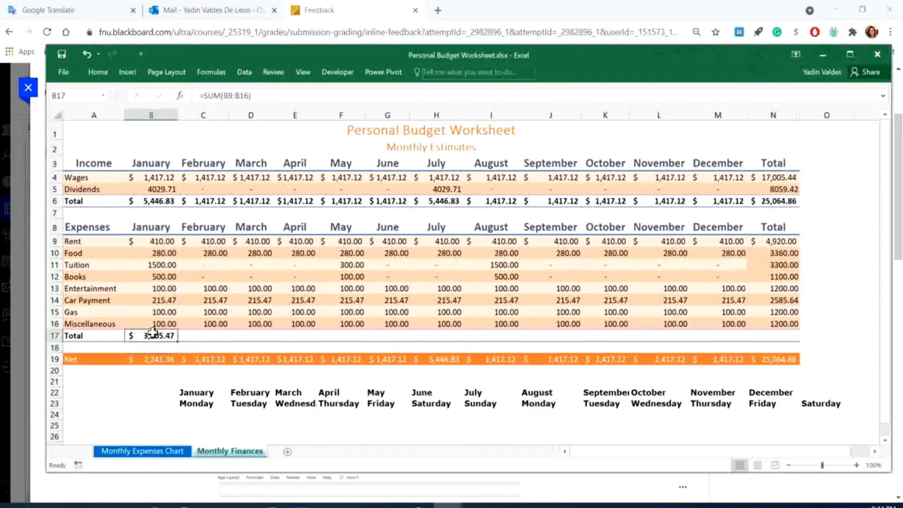
pyautogui.press('Delete')
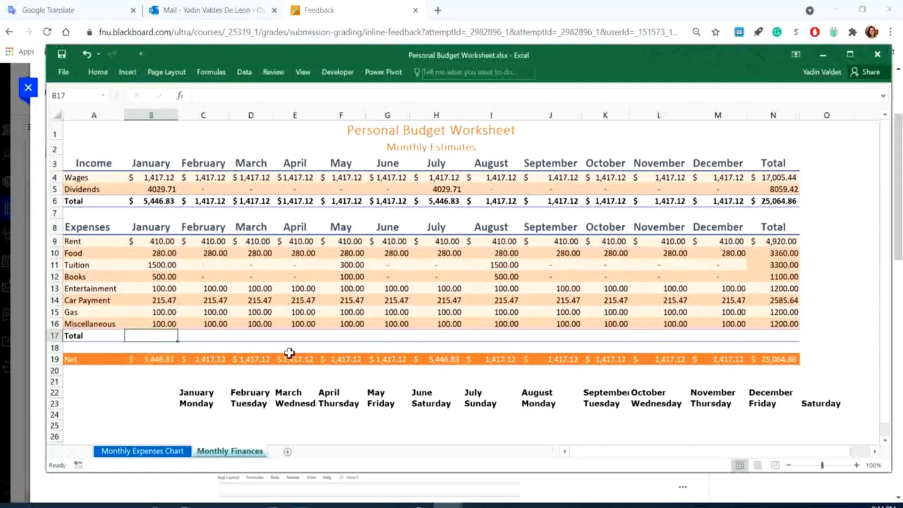
pyautogui.click(845, 347)
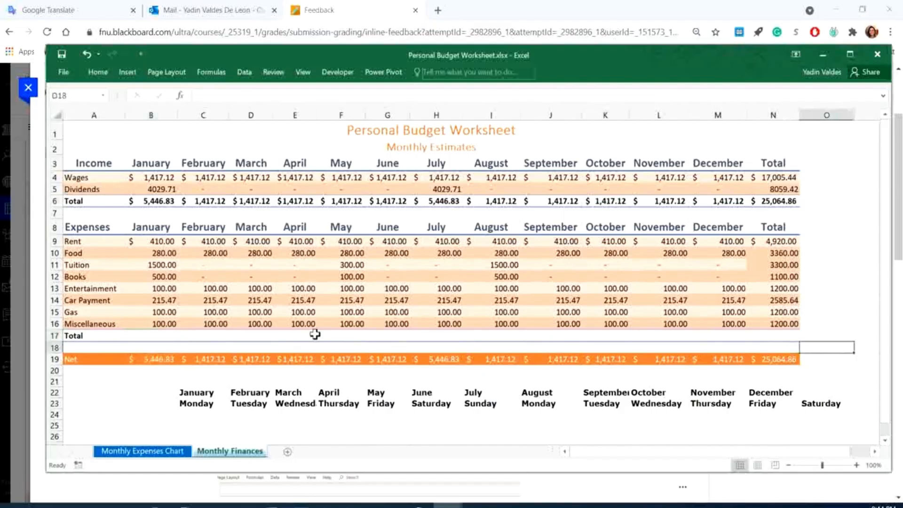
# Total January's expenses in B17 with AutoSum over B9:B16 and fill the formula across to N17.
pyautogui.click(152, 334)
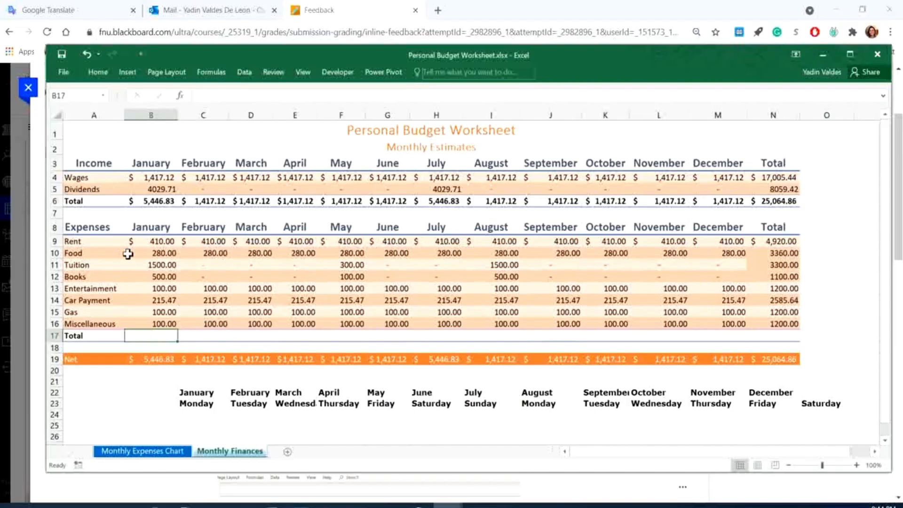
pyautogui.click(97, 72)
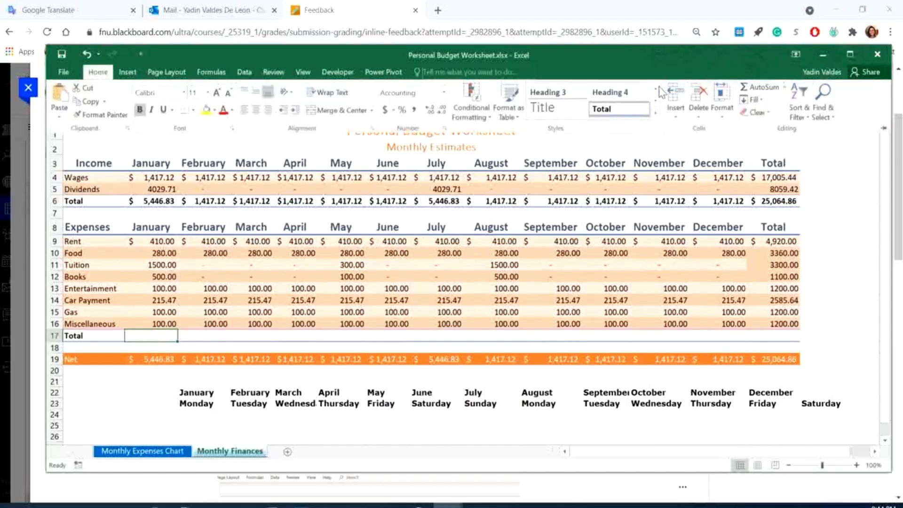
pyautogui.click(755, 88)
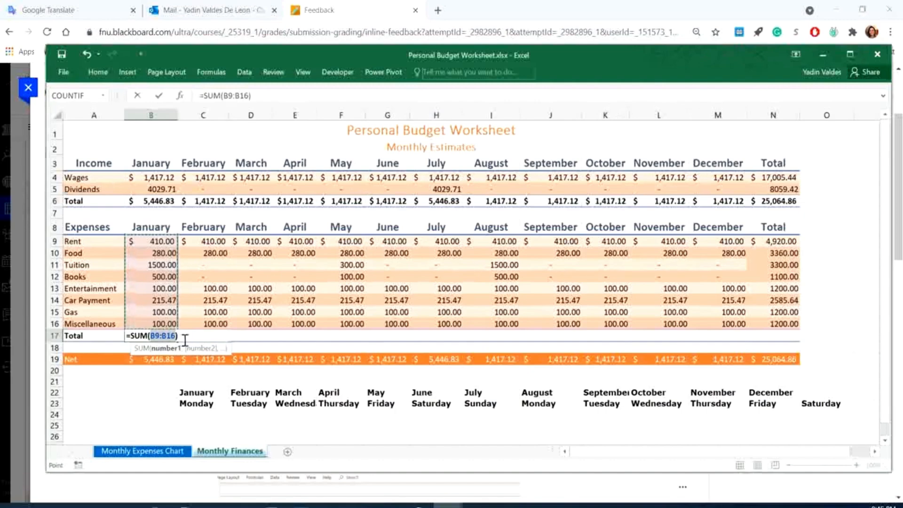
pyautogui.press('Return')
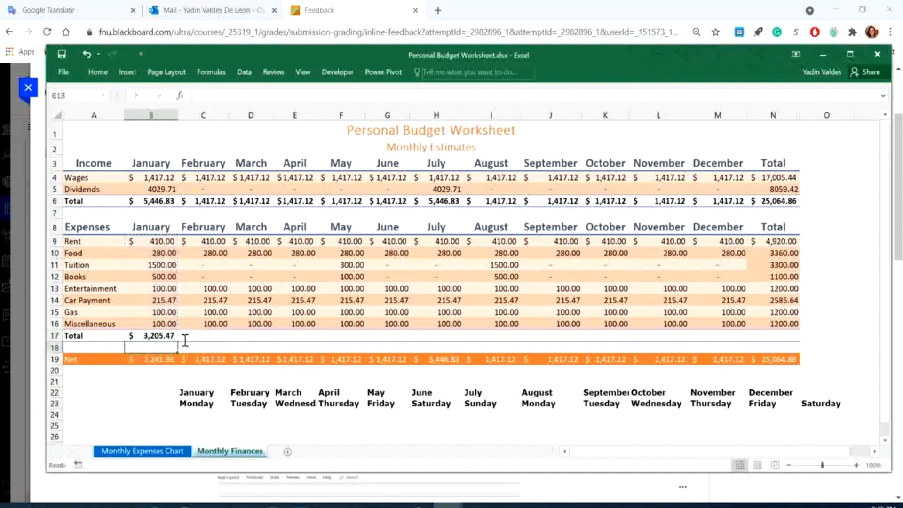
pyautogui.click(165, 335)
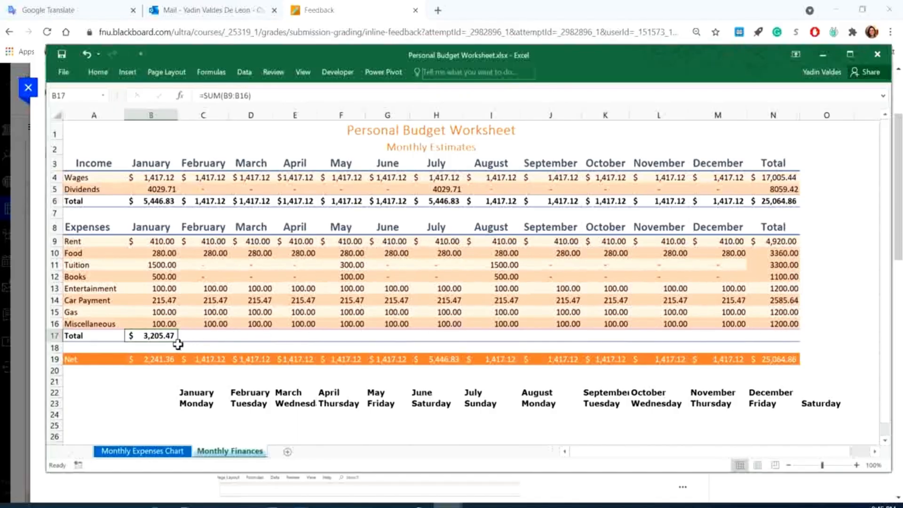
pyautogui.moveTo(179, 342); pyautogui.dragTo(797, 338)
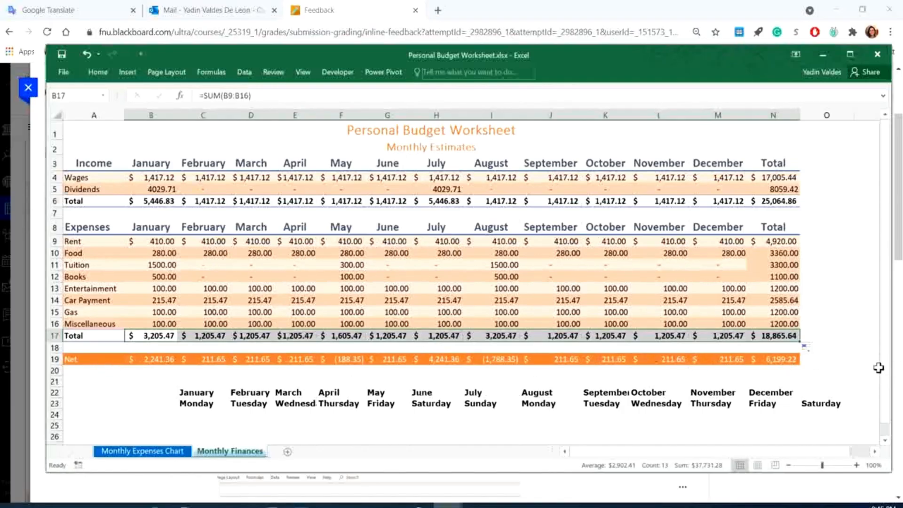
# Clear January's Net in B19 and check the formula behind February's Net in C19.
pyautogui.click(142, 359)
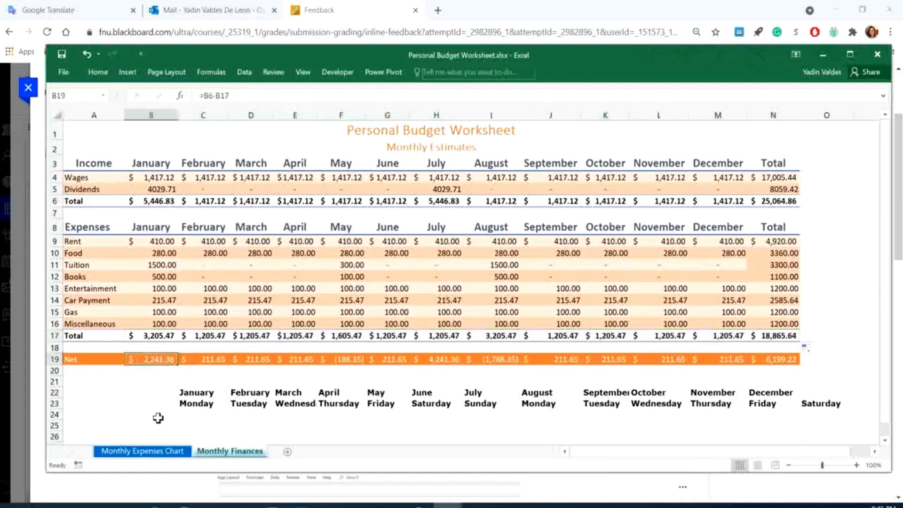
pyautogui.press('Delete')
pyautogui.click(209, 360)
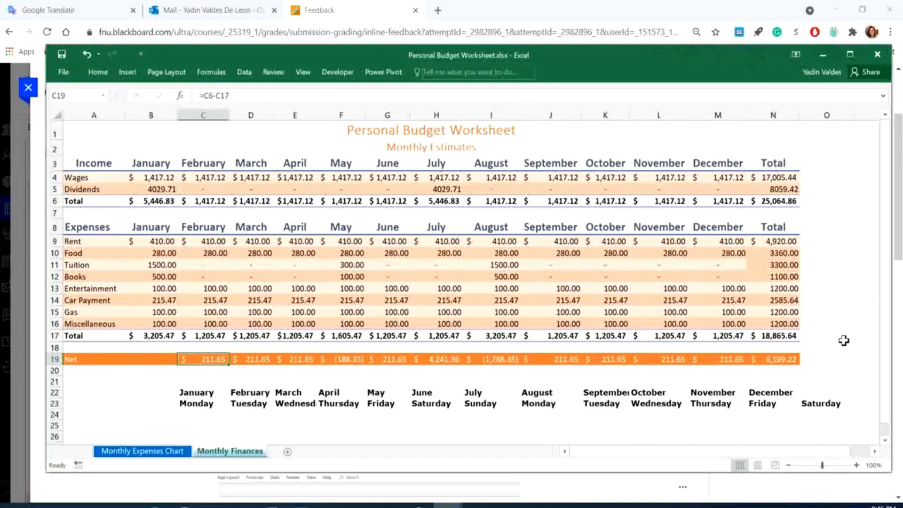
pyautogui.click(148, 426)
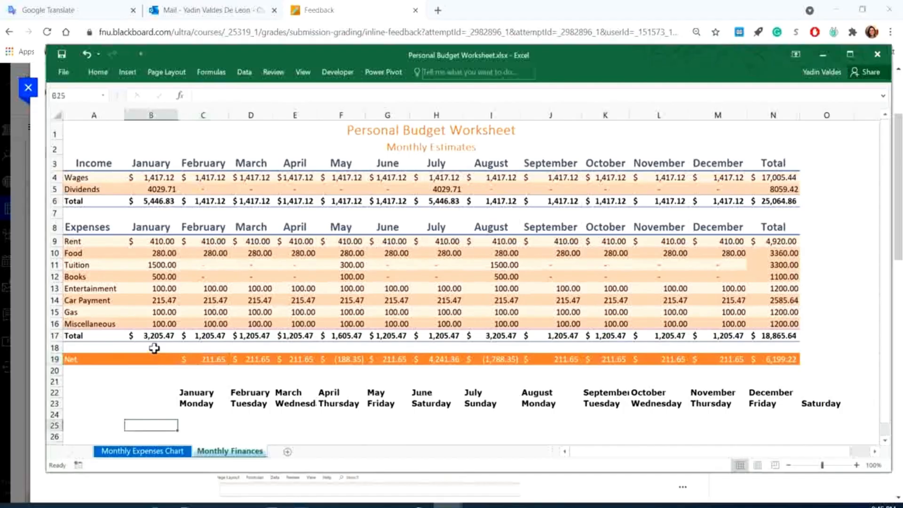
# Enter the formula =B6-B17 in B19 to calculate January's Net from total income minus total expenses.
pyautogui.click(149, 360)
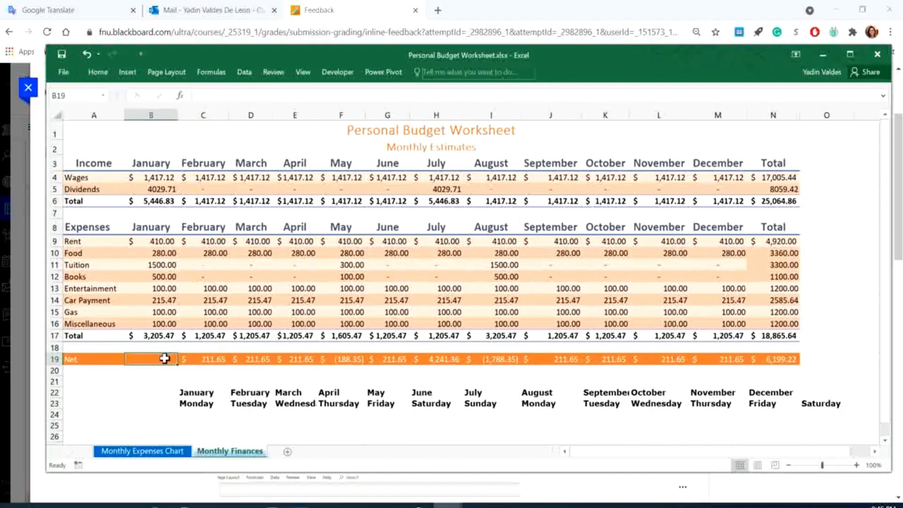
pyautogui.write('=')
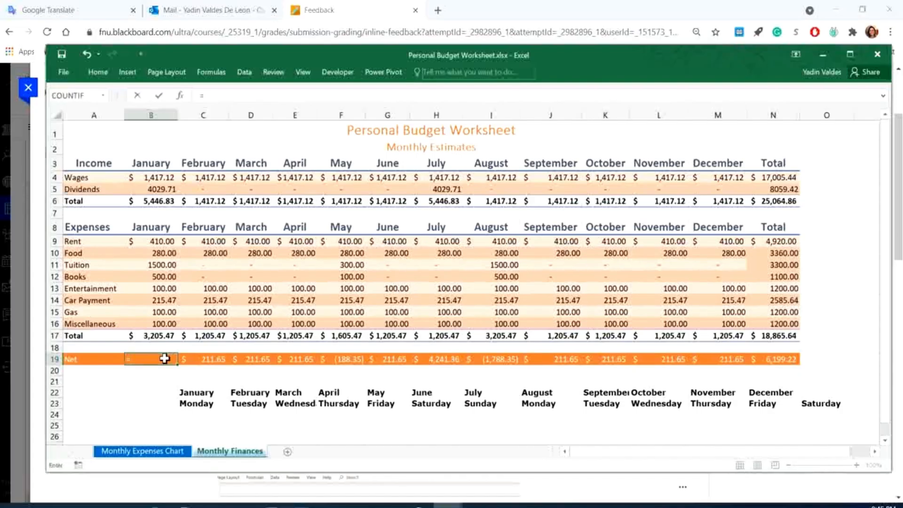
pyautogui.click(154, 202)
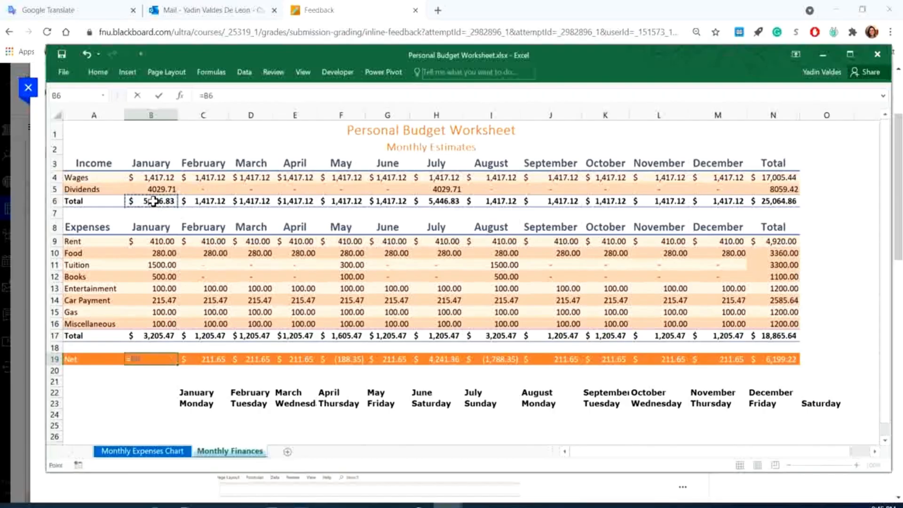
pyautogui.click(231, 96)
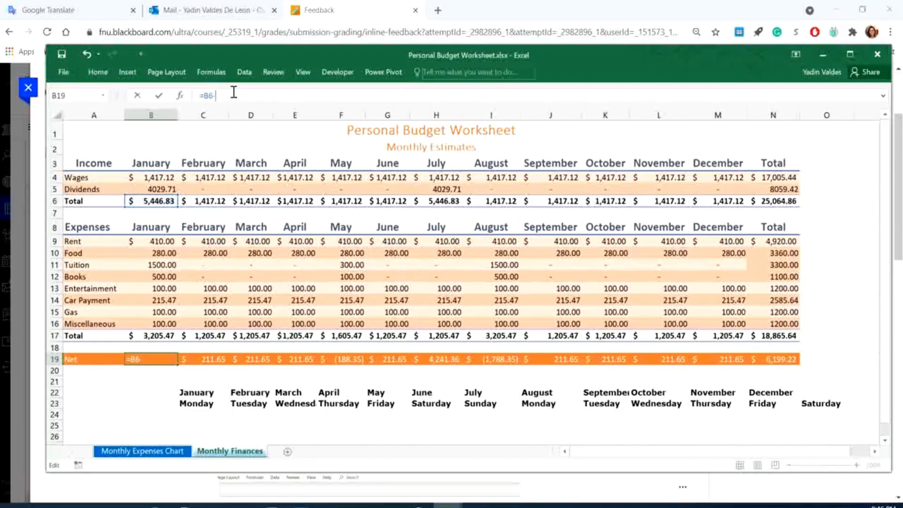
pyautogui.click(149, 337)
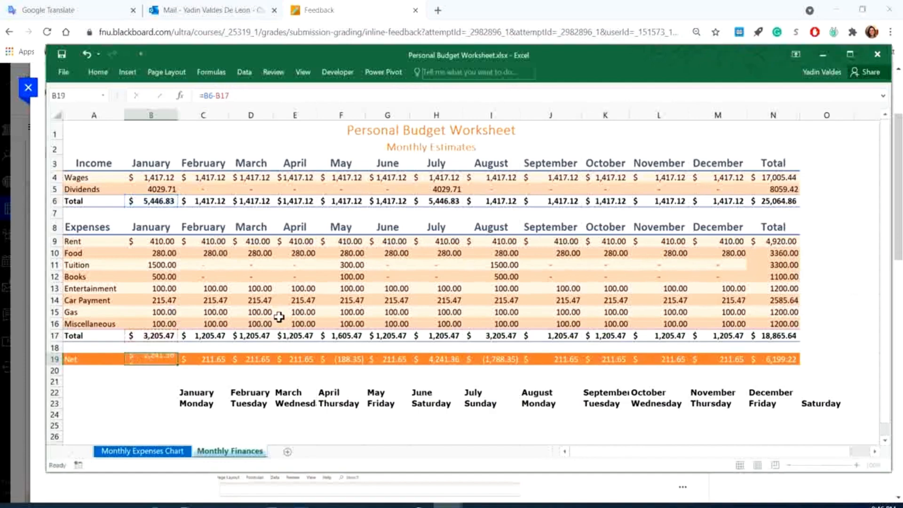
pyautogui.press('Return')
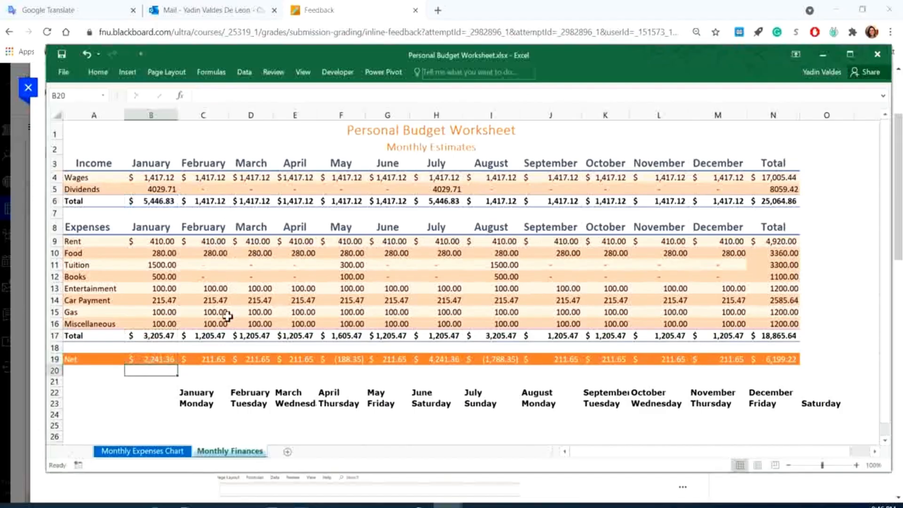
# Examine the formulas behind January's income total and Net, then show the whole worksheet's formulas and switch back to values.
pyautogui.click(144, 201)
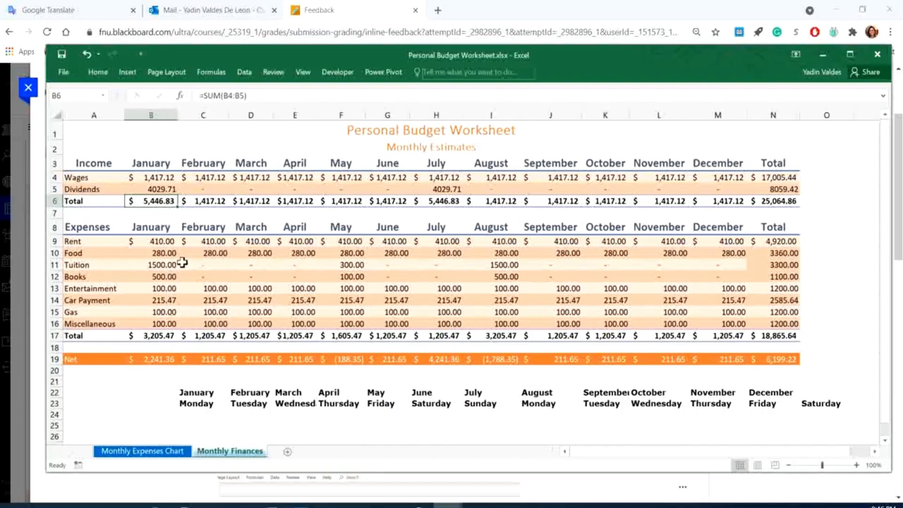
pyautogui.click(166, 360)
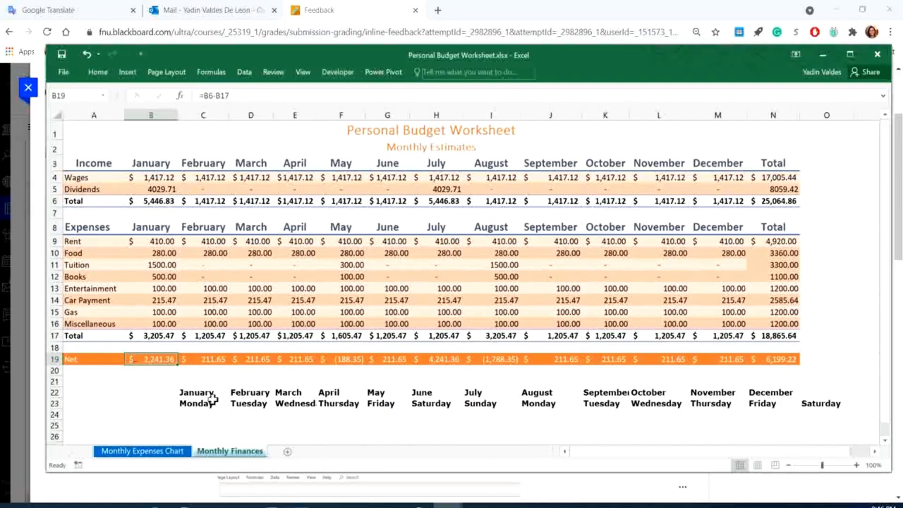
pyautogui.click(210, 74)
pyautogui.click(550, 87)
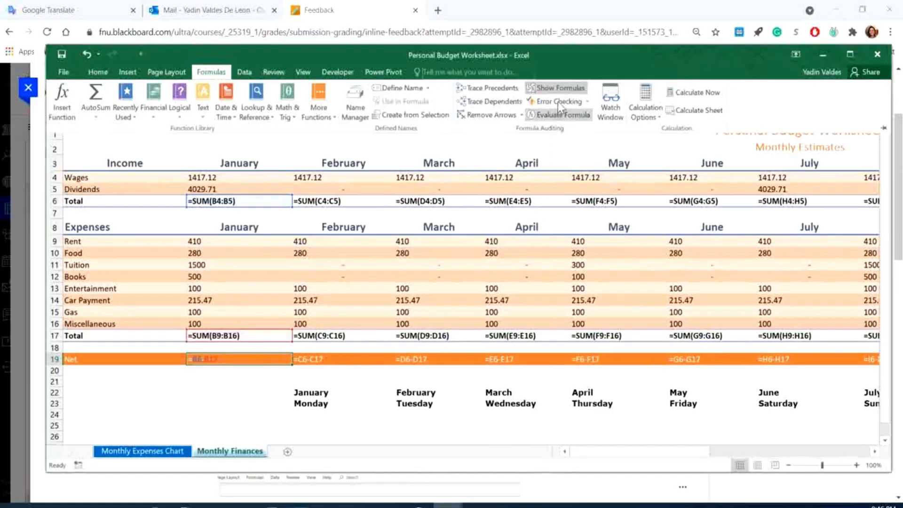
pyautogui.click(555, 88)
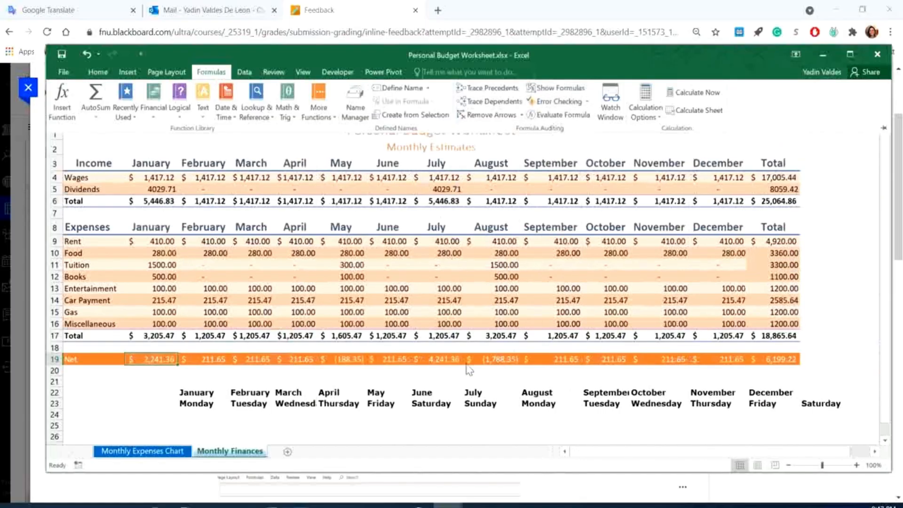